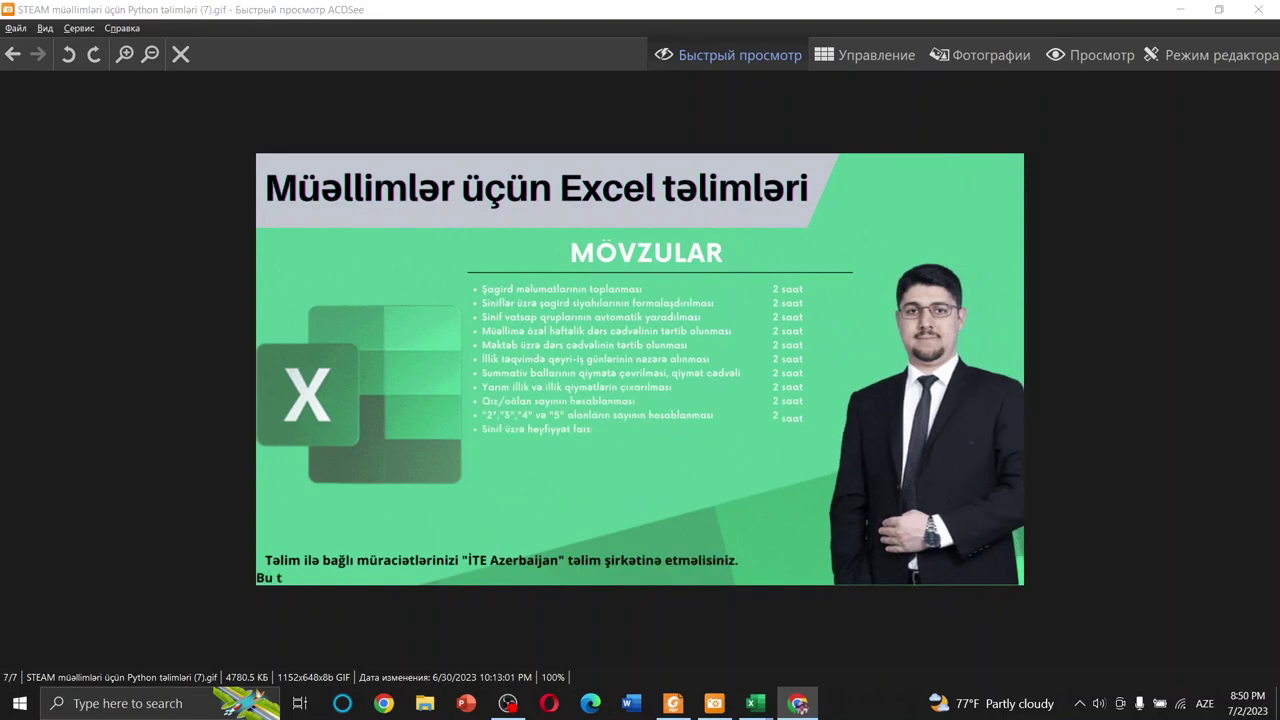
- Maximize the azedu.az article in Chrome and highlight its class quality percentage paragraph
left_click(797, 703)
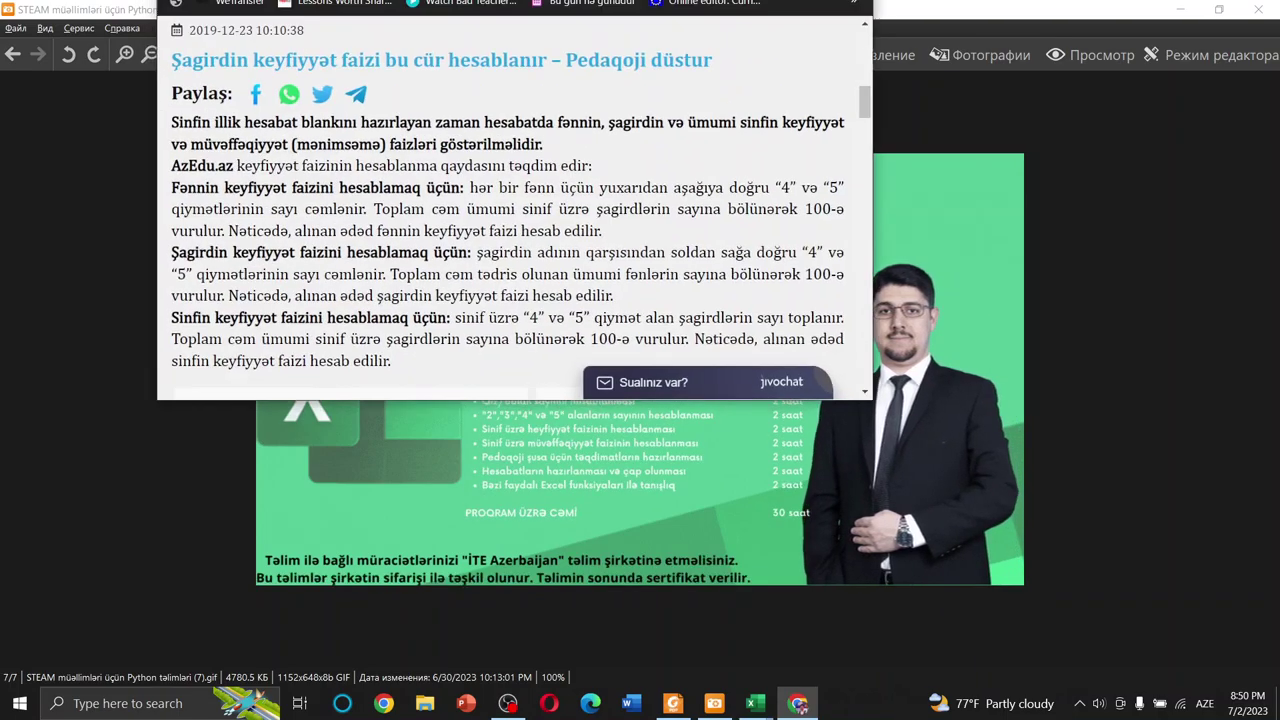
double_click(545, 8)
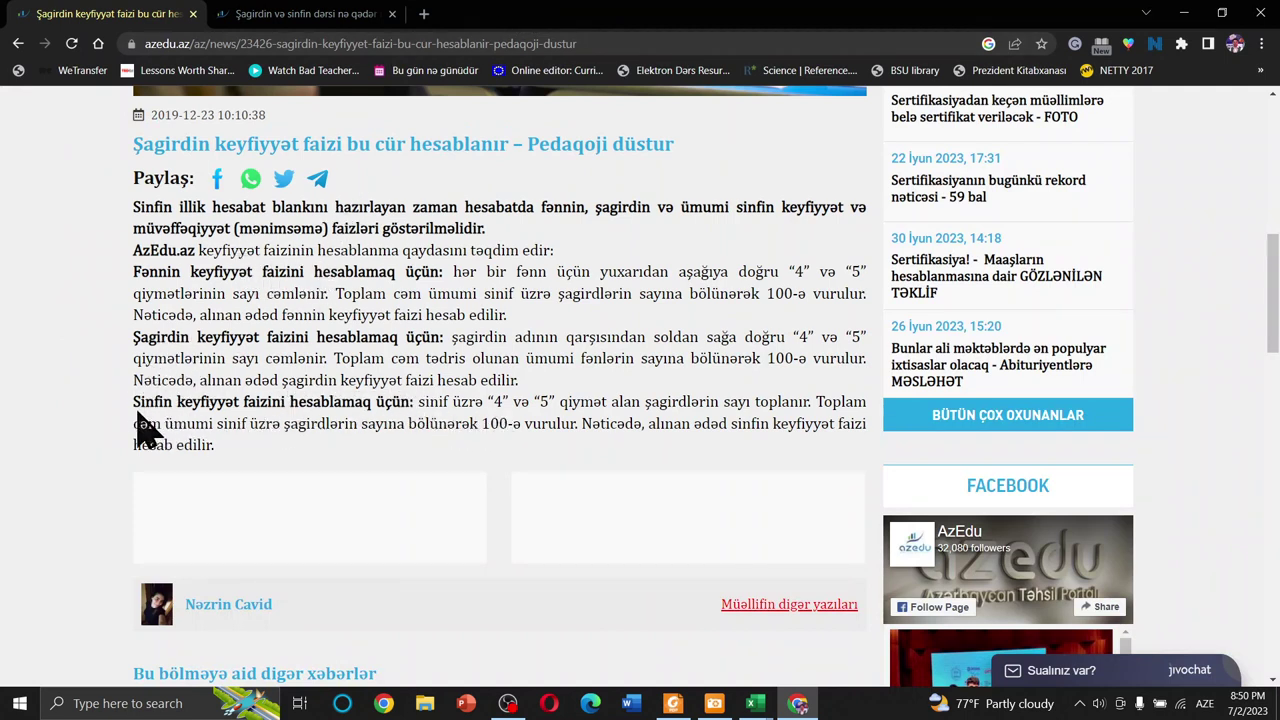
left_click_drag(134, 405, 322, 447)
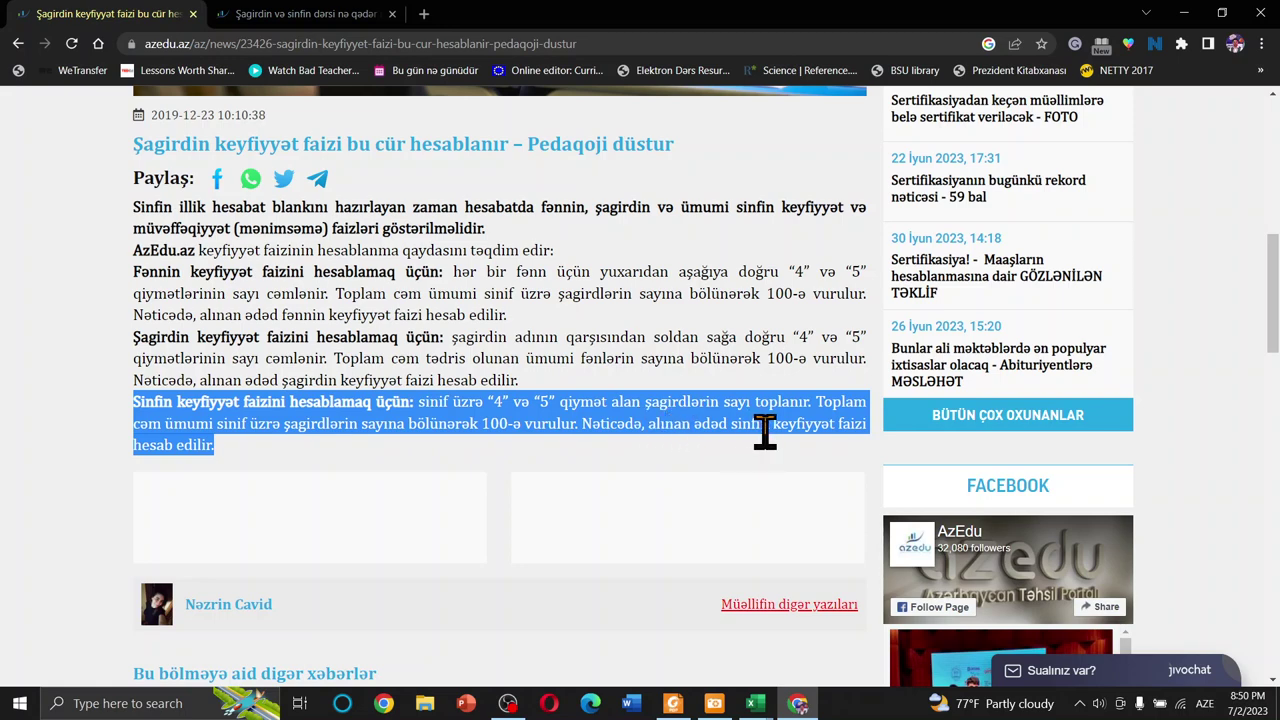
left_click(714, 440)
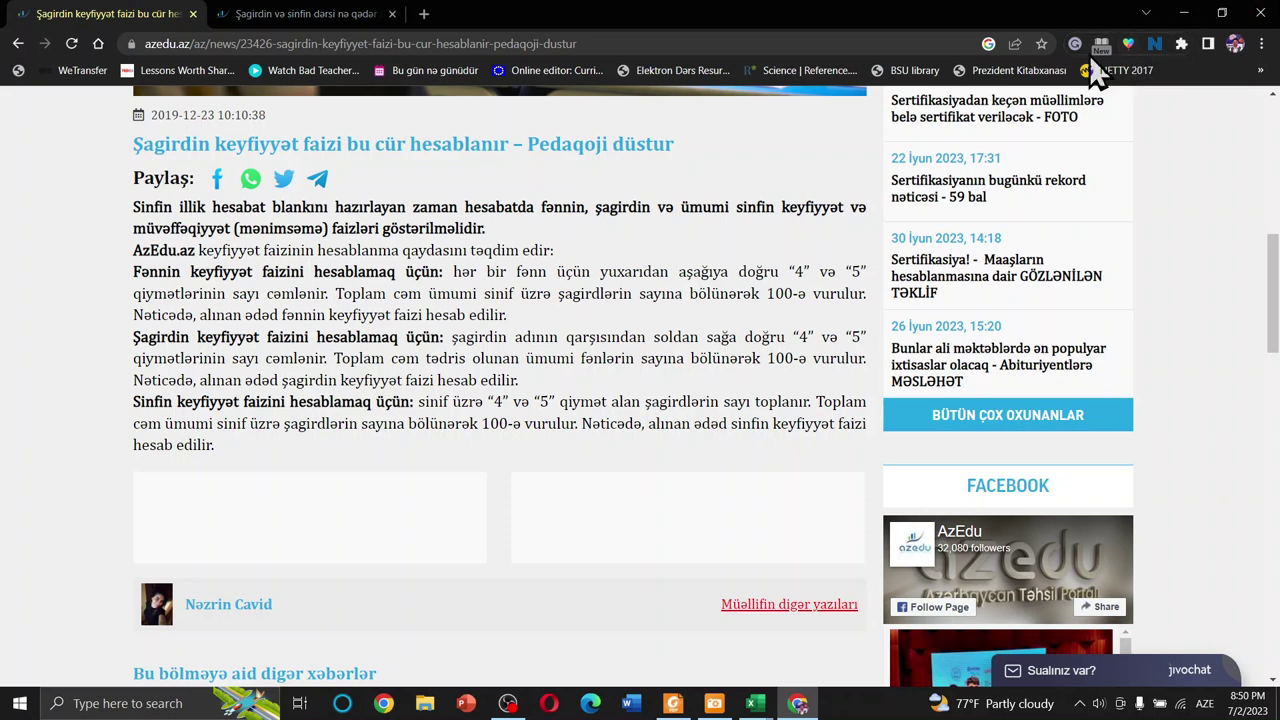
- Switch from Chrome to the 2024-cü tadris ili.xlsx workbook and zoom in around cell C26
left_click(1185, 18)
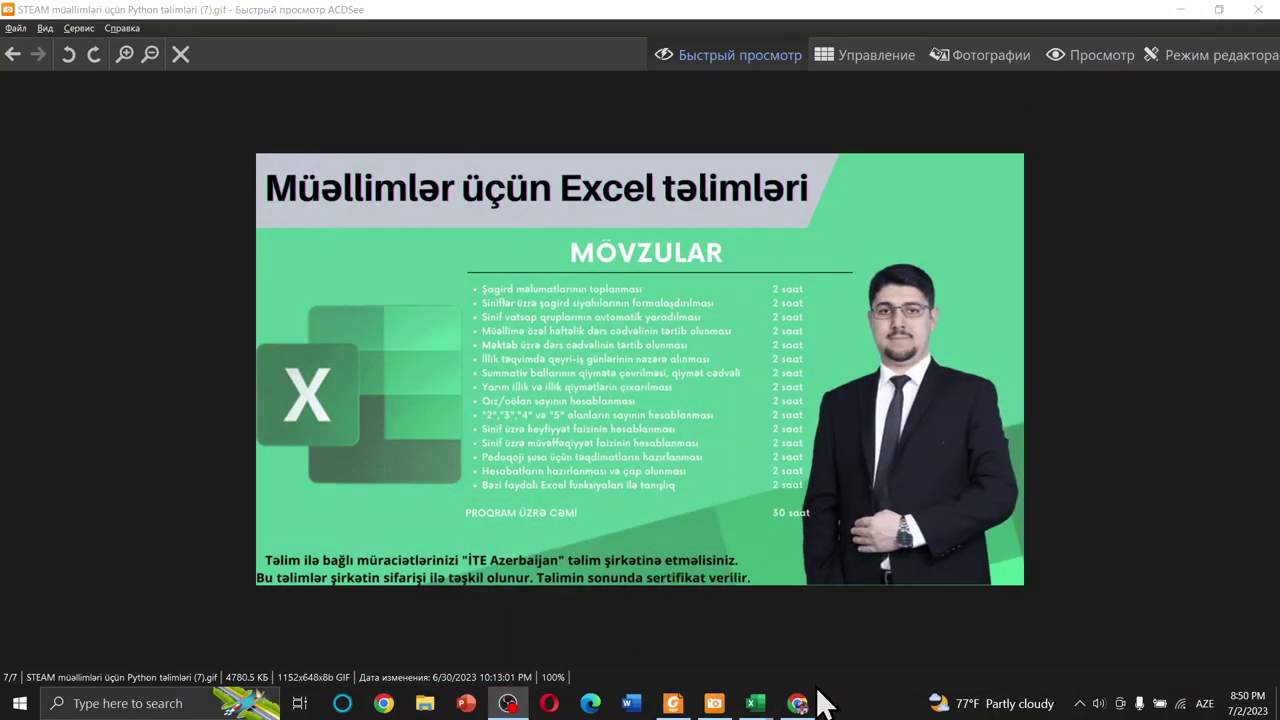
mouse_move(762, 708)
left_click(820, 651)
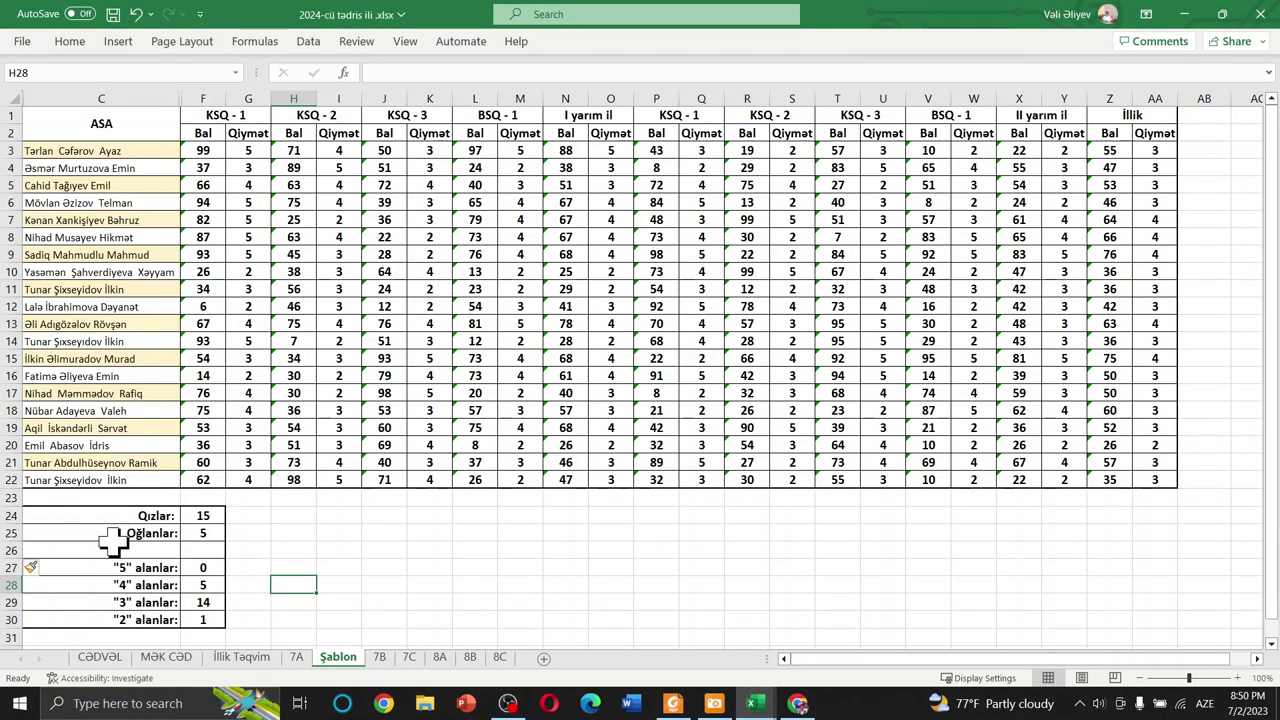
left_click(112, 546)
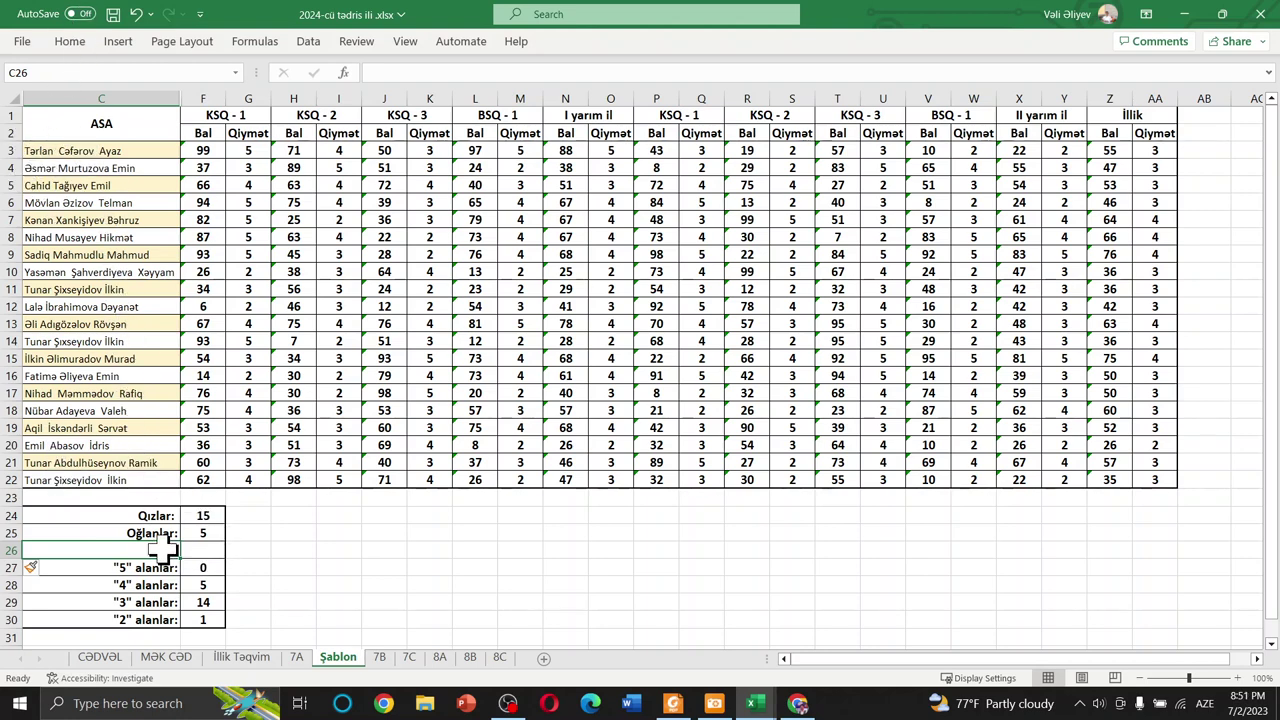
scroll(35, 548, "up", 3, "ctrl")
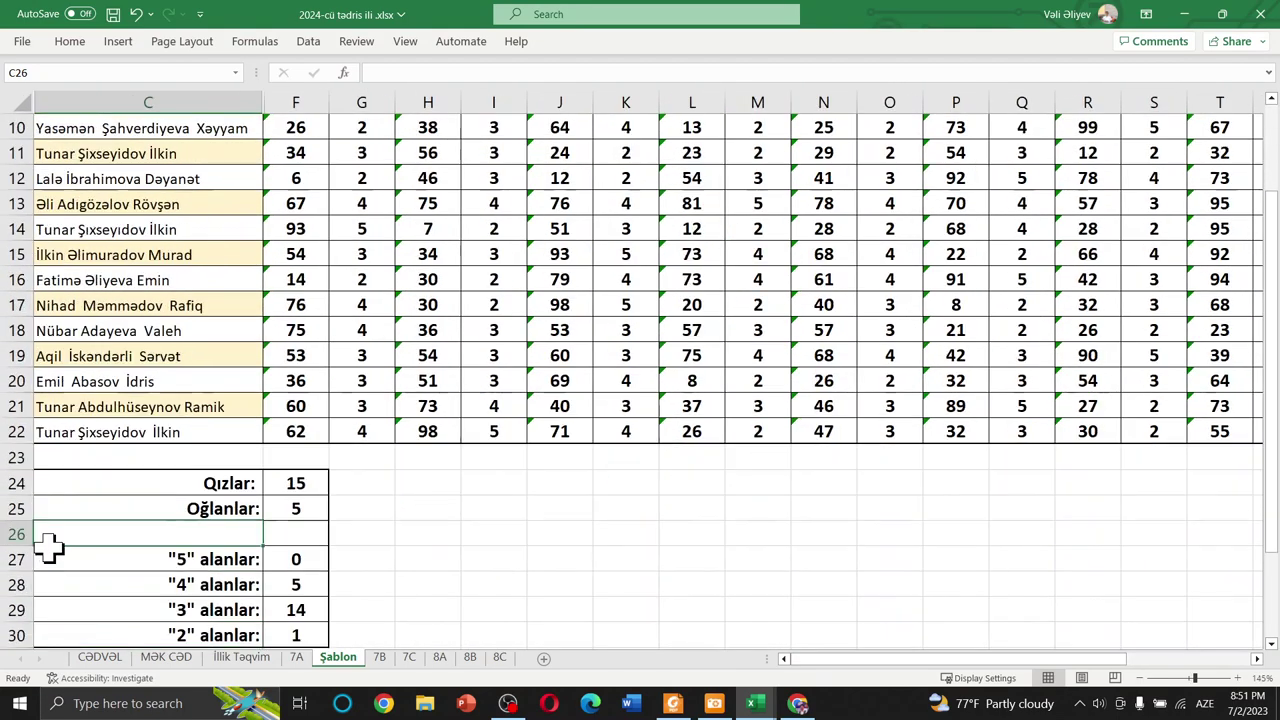
scroll(57, 537, "down", 1)
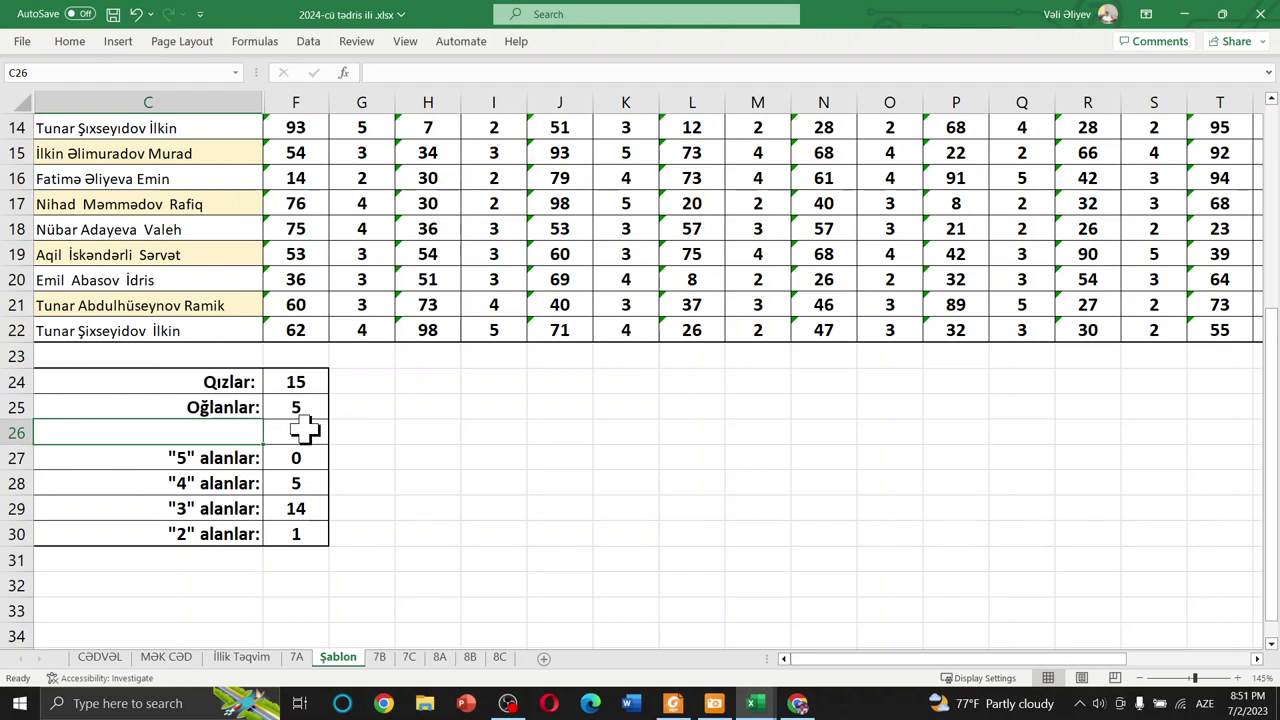
- Label cell C26 'Sinif üzrə cəm:'
double_click(218, 432)
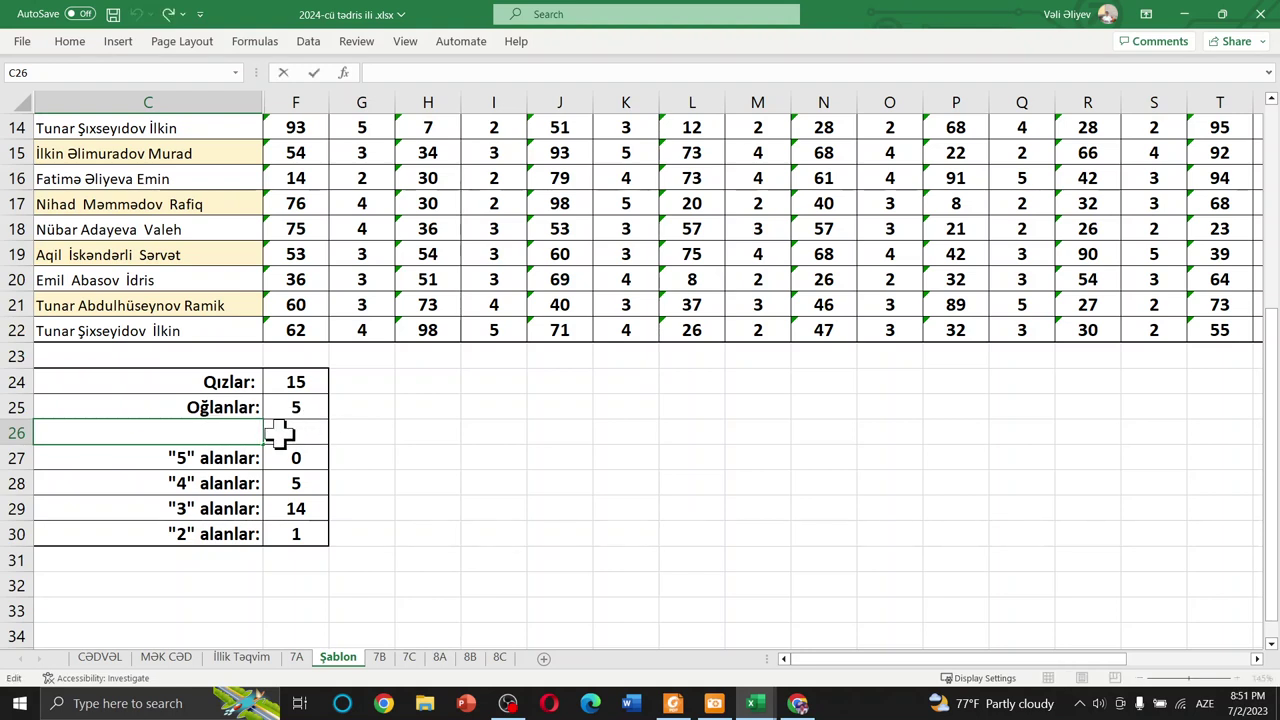
type("Sinif üz")
type("rə")
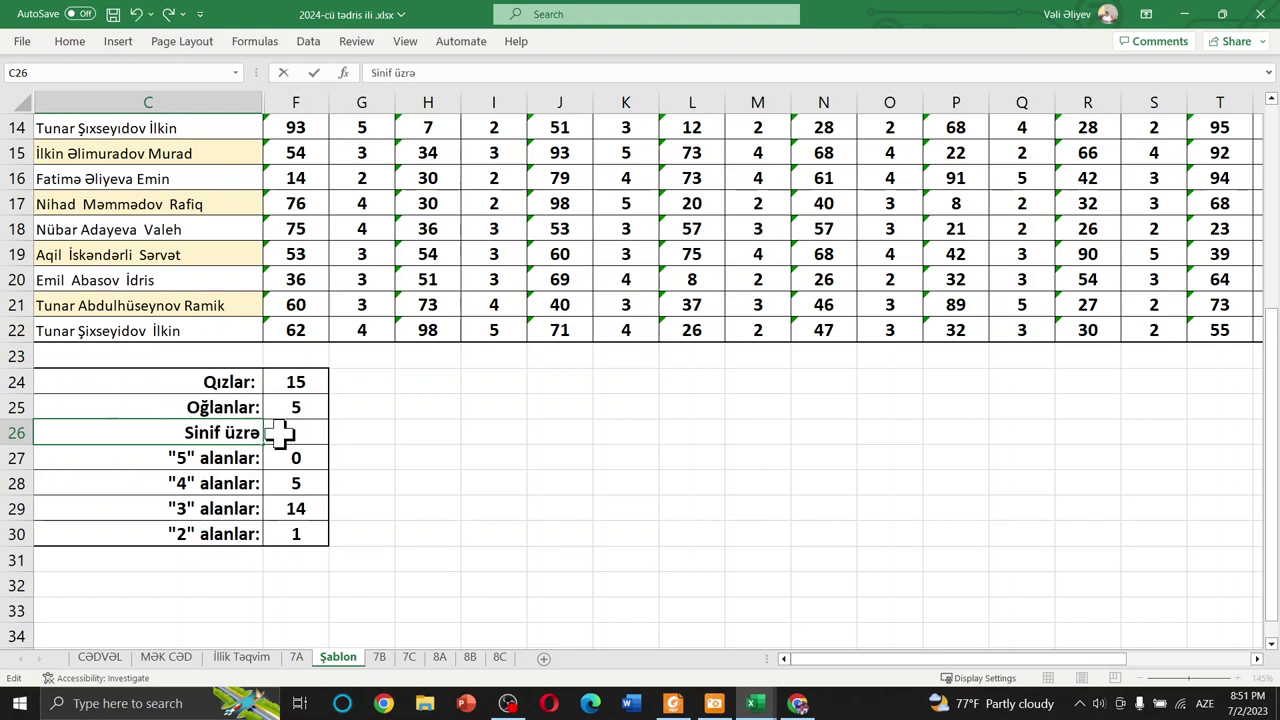
type(" cəm:")
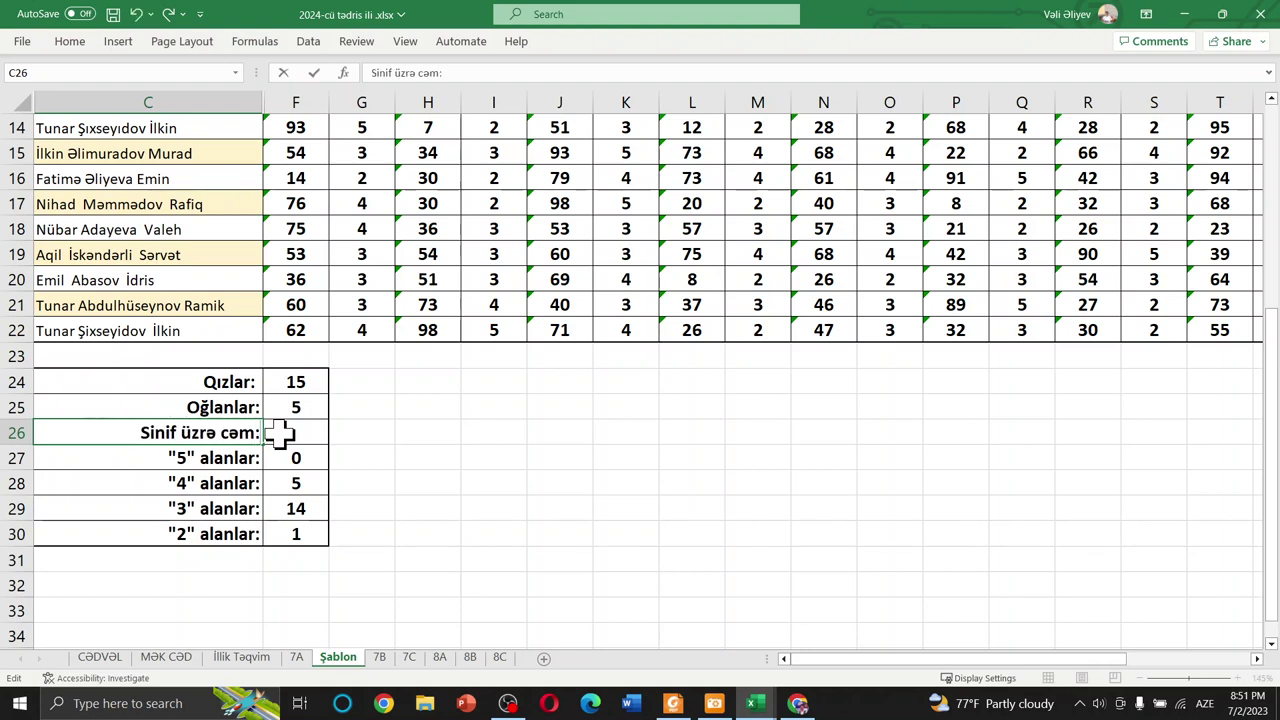
key("Return")
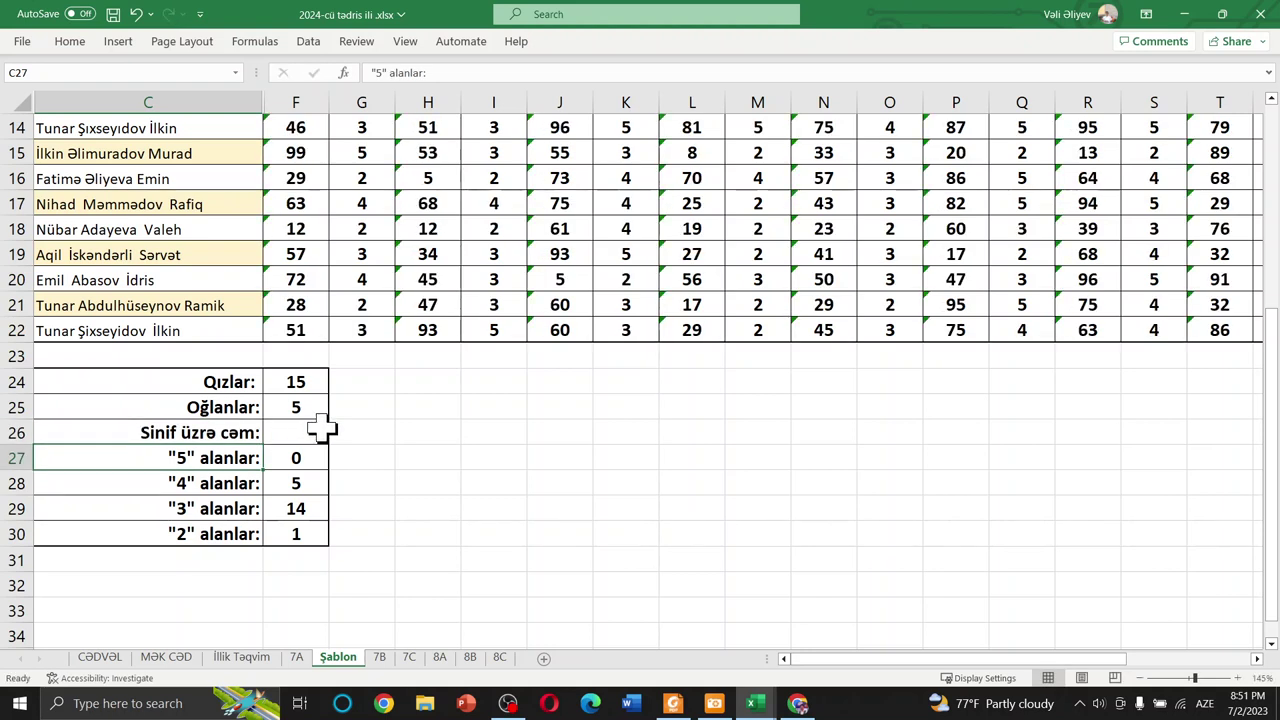
- Enter =F24+F25 in F26 so the class total shows 20
left_click(305, 432)
type("=")
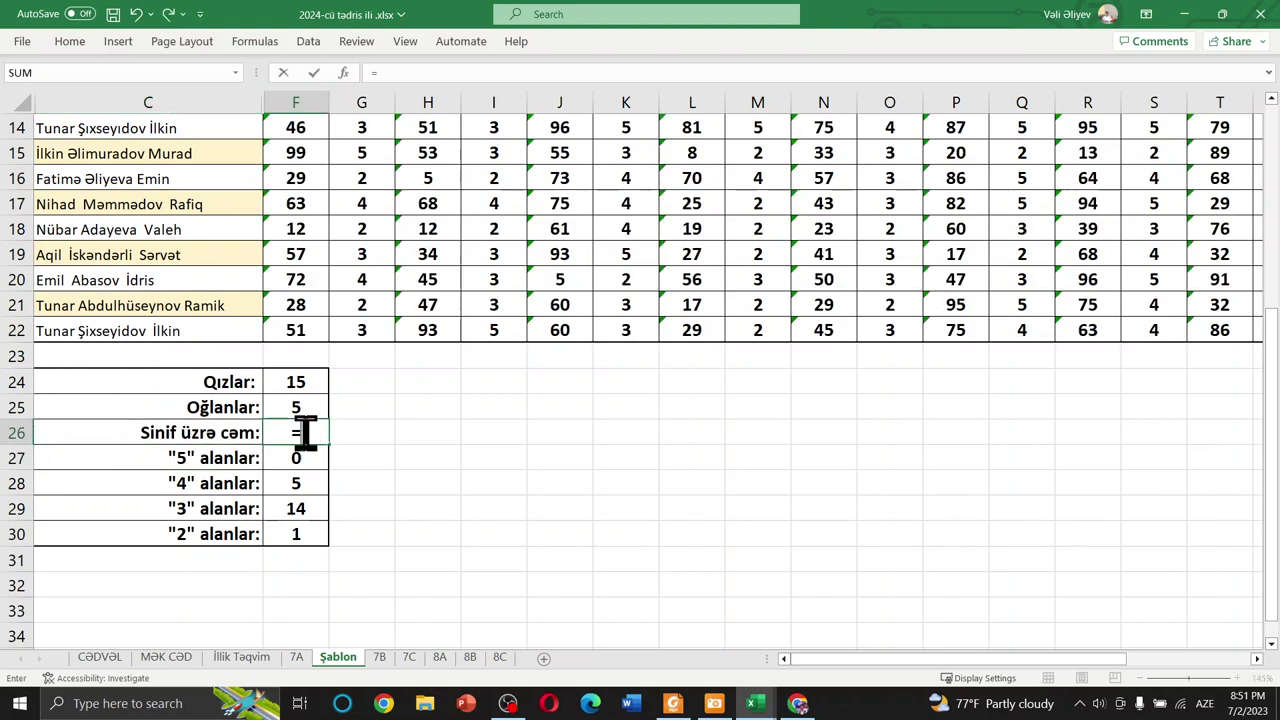
left_click(303, 378)
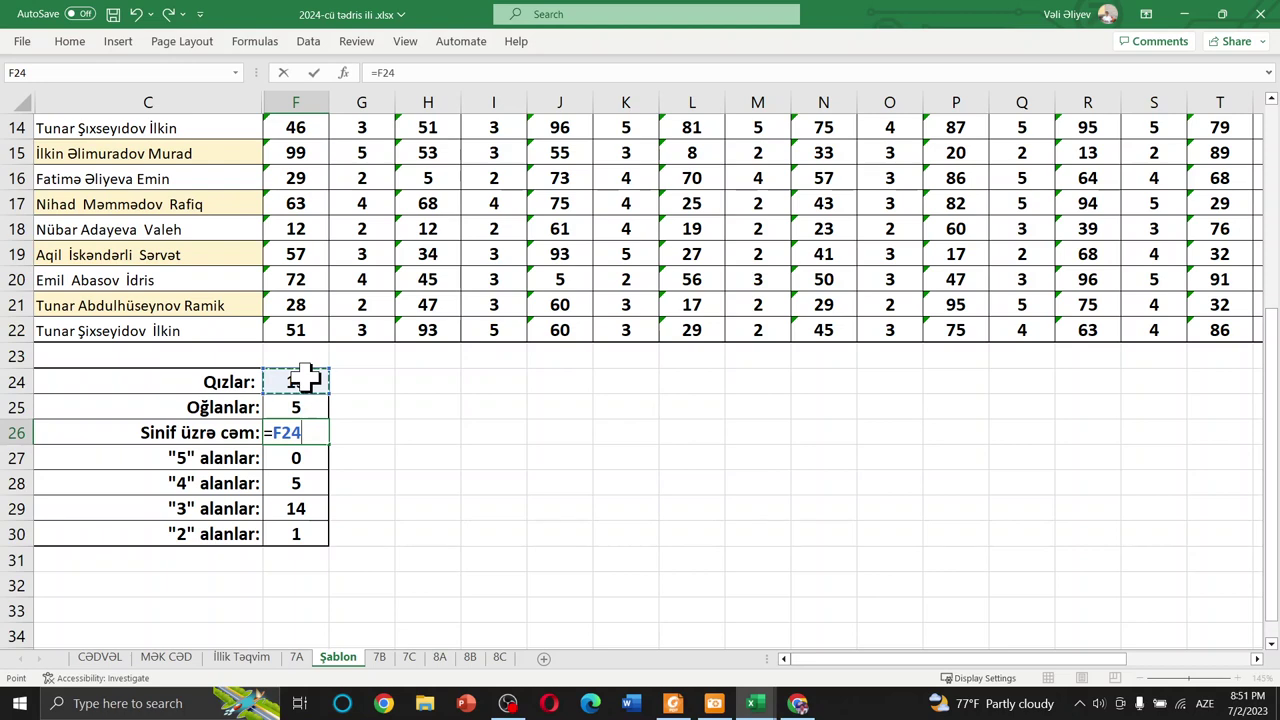
left_click(305, 404)
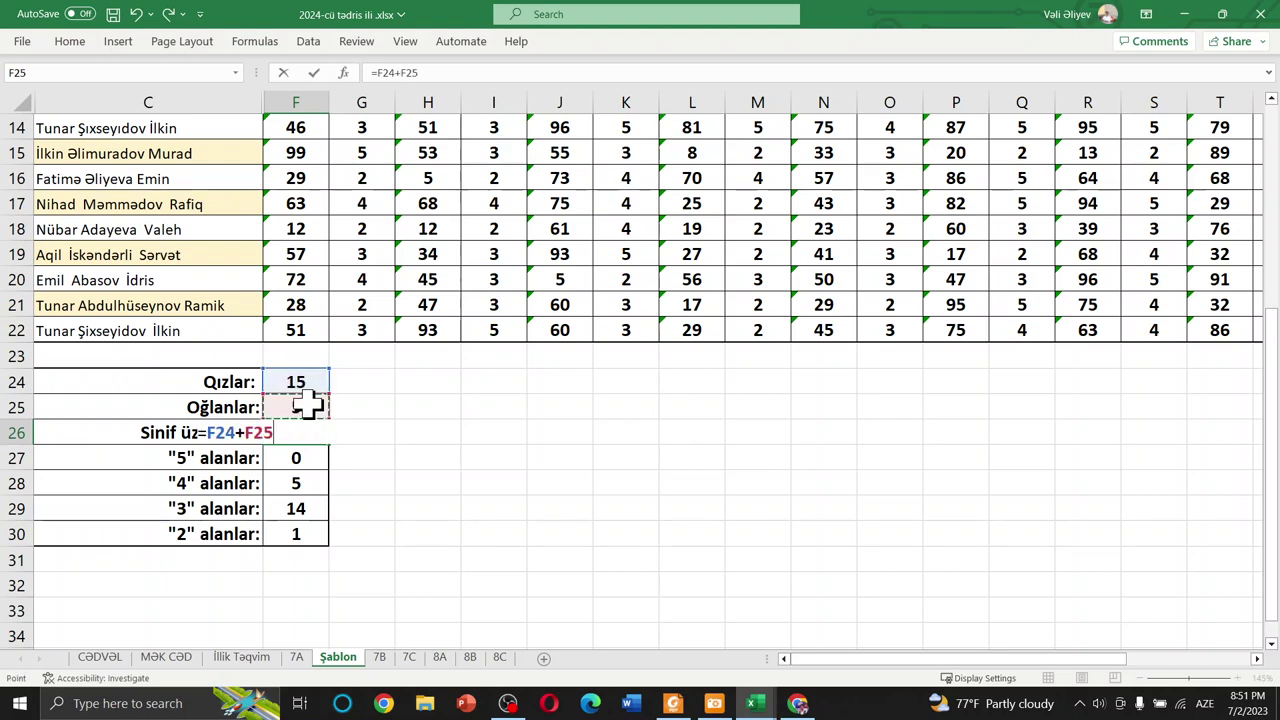
key("Return")
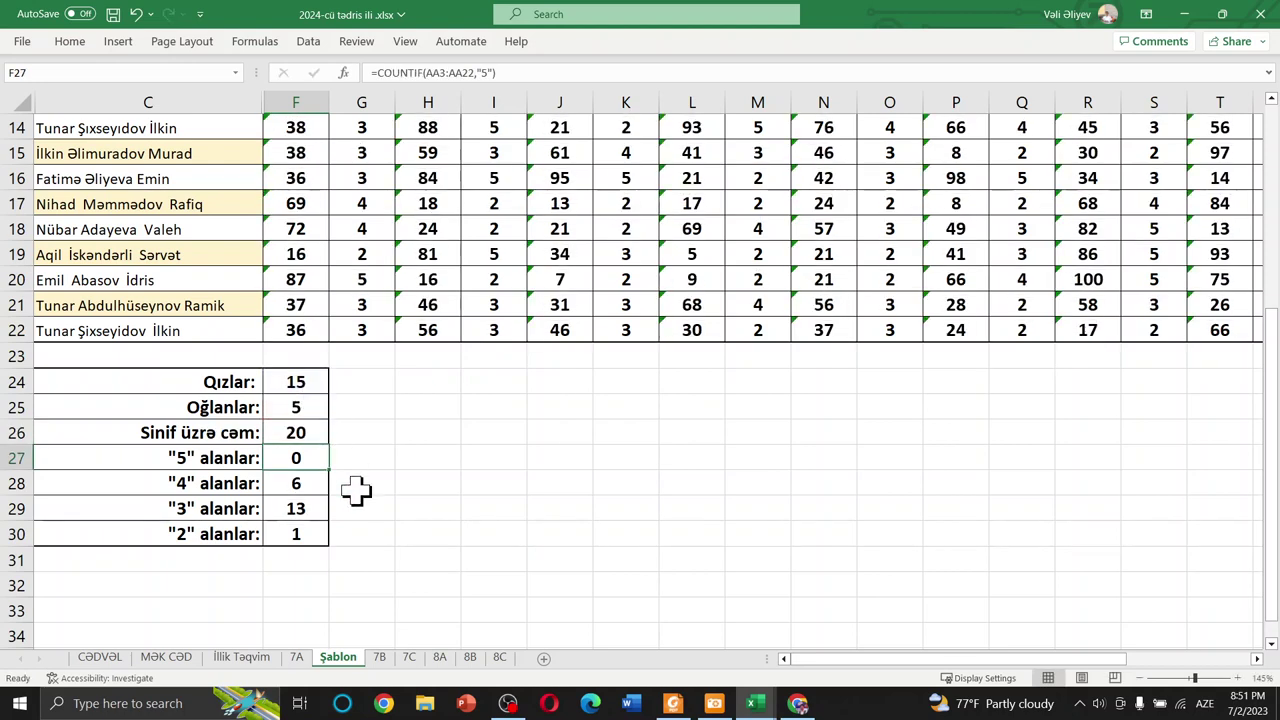
left_click(375, 488)
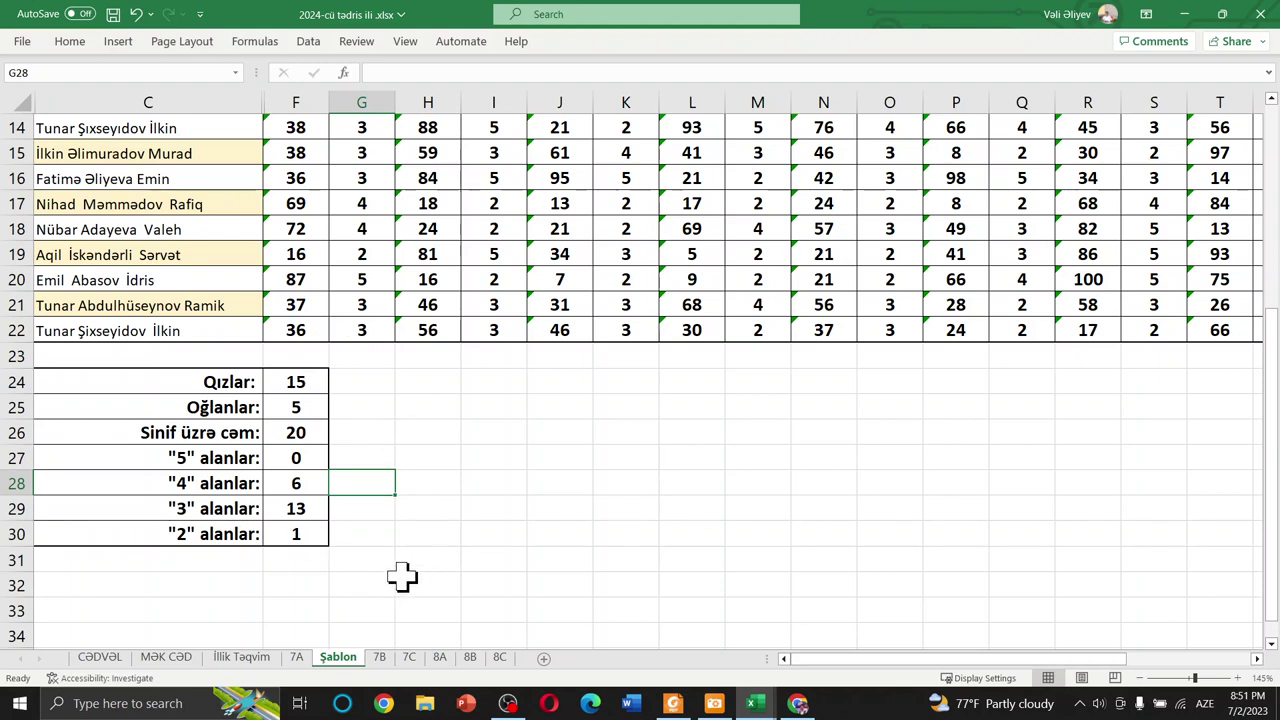
left_click(160, 556)
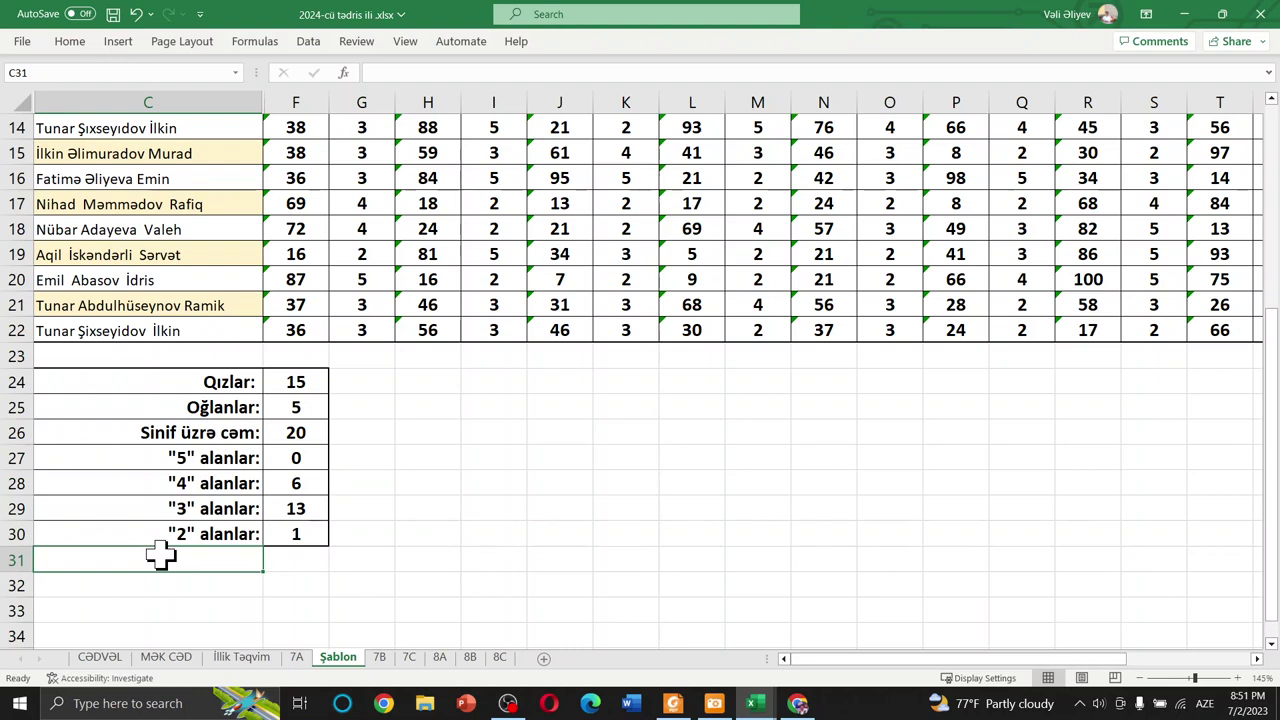
- Type 'Sinif üzrə keyfiyyat faizi:' into C31, overriding the AutoComplete suggestion
left_click(800, 704)
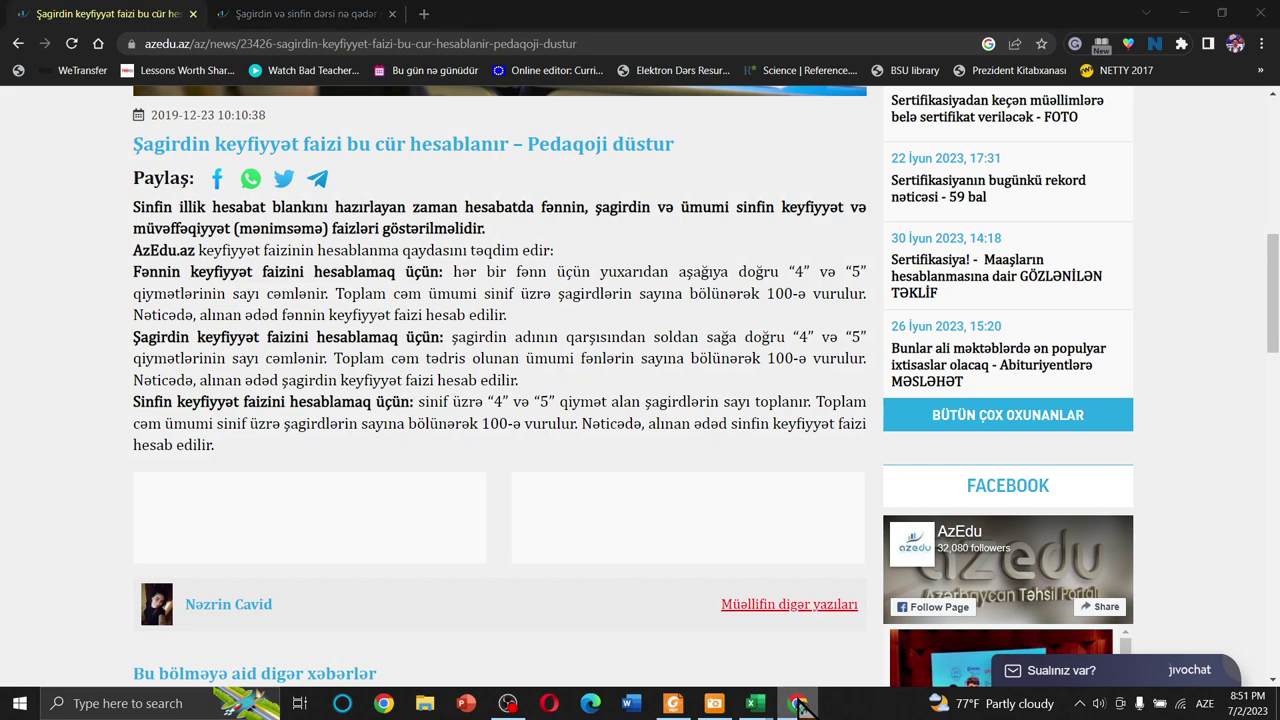
left_click(803, 705)
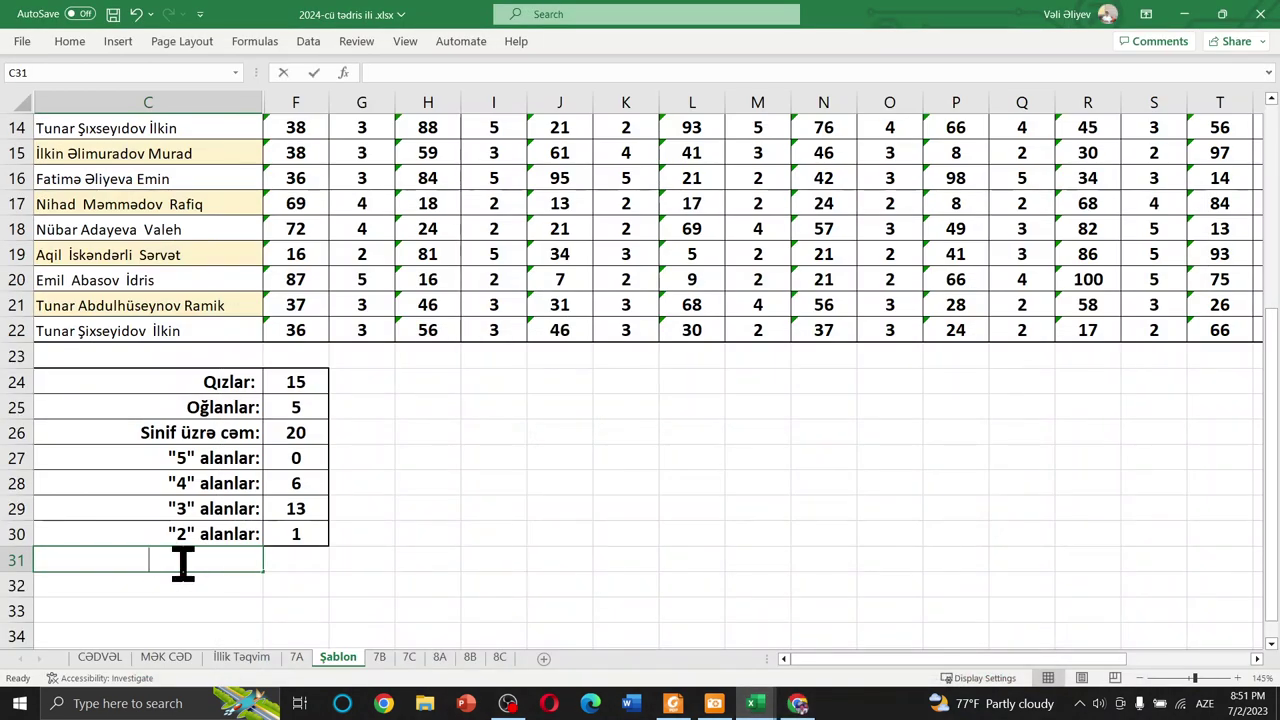
type("Sii")
key("BackSpace")
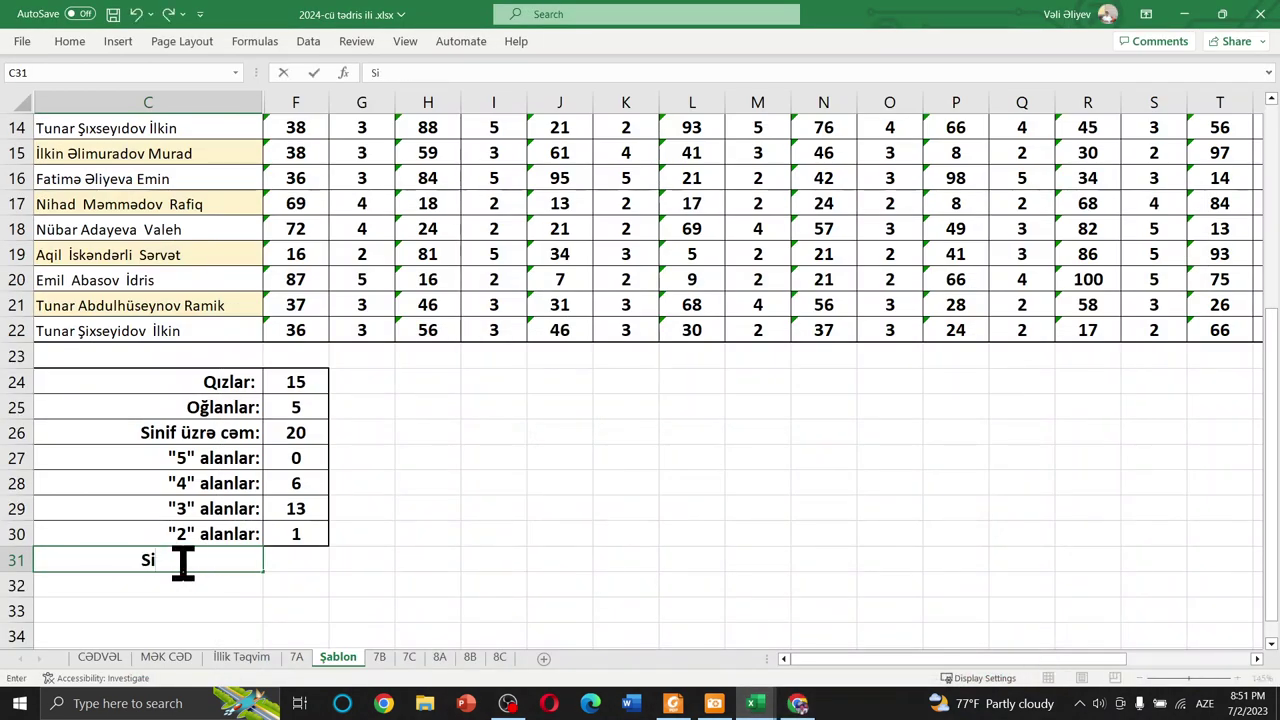
type("nif üzr")
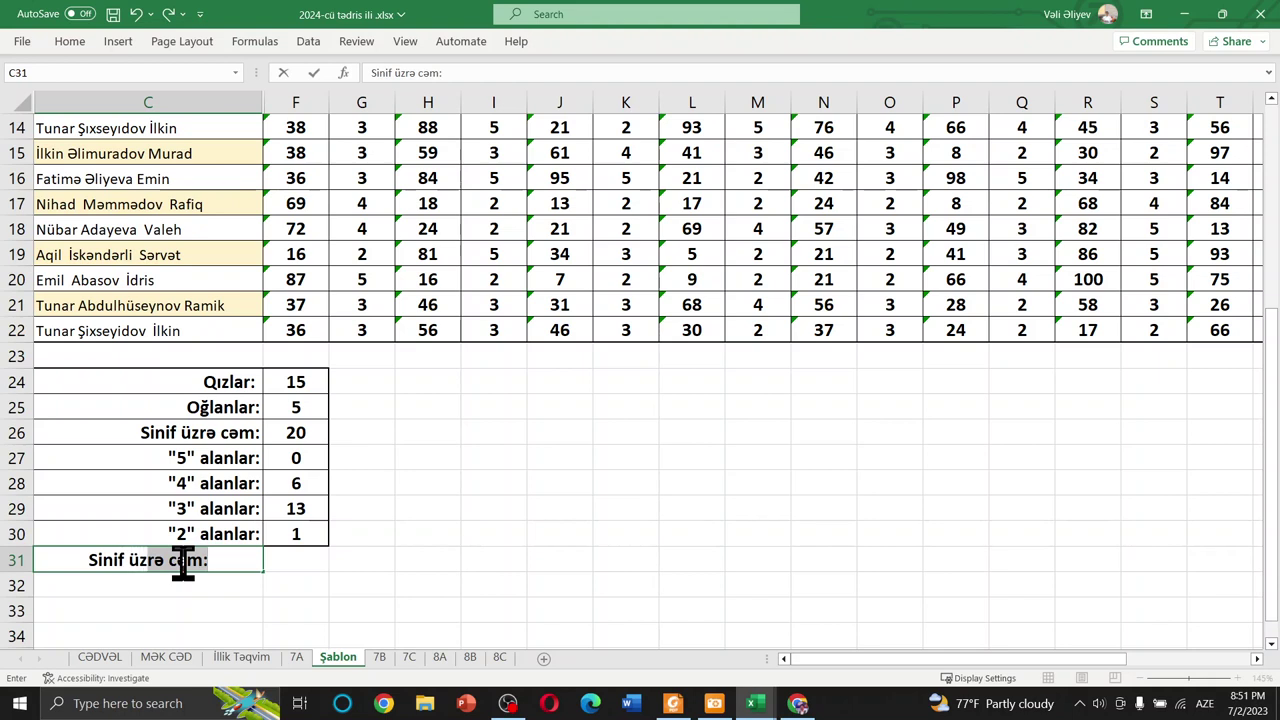
type("ə c")
key("BackSpace")
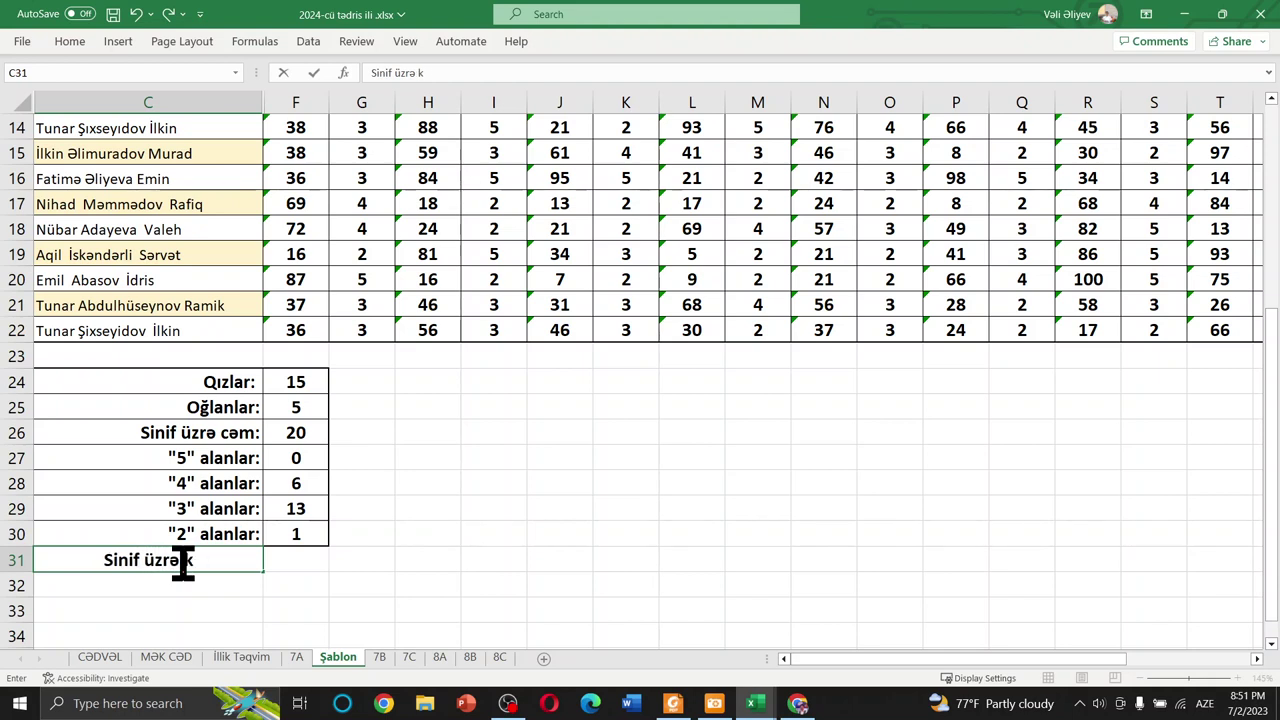
type("keyfiyyat ")
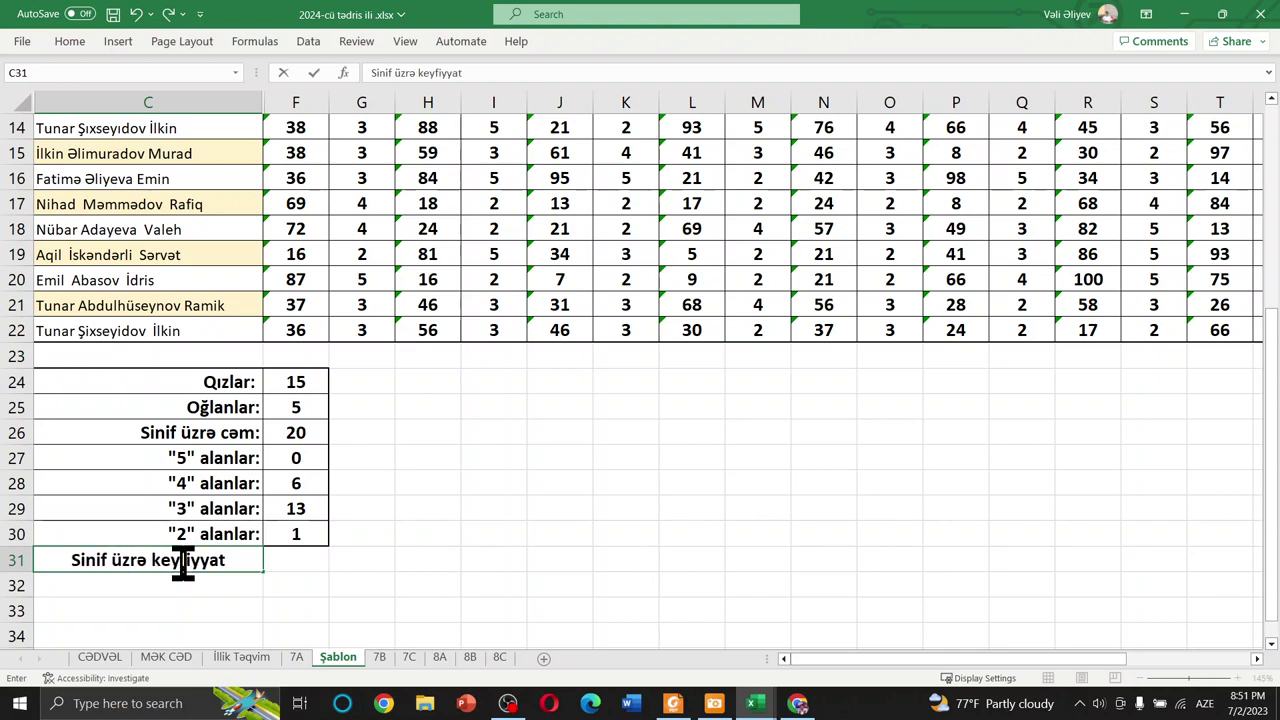
type("faizi")
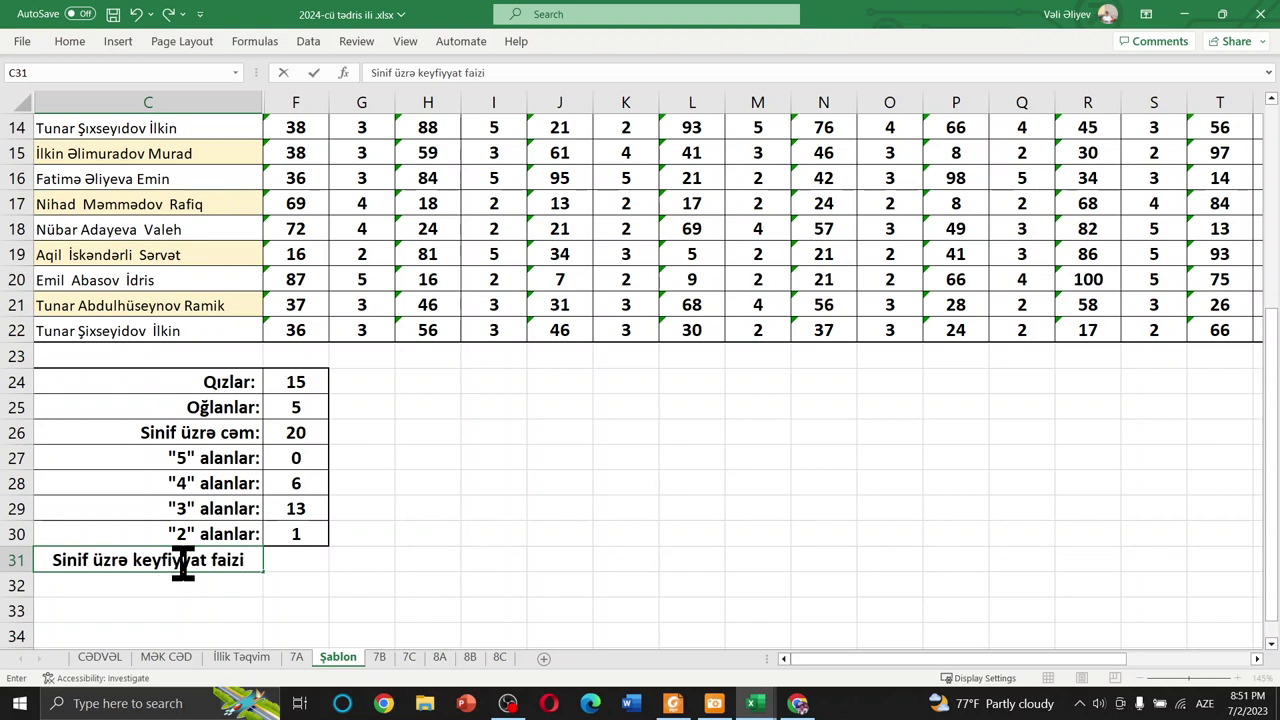
type(":")
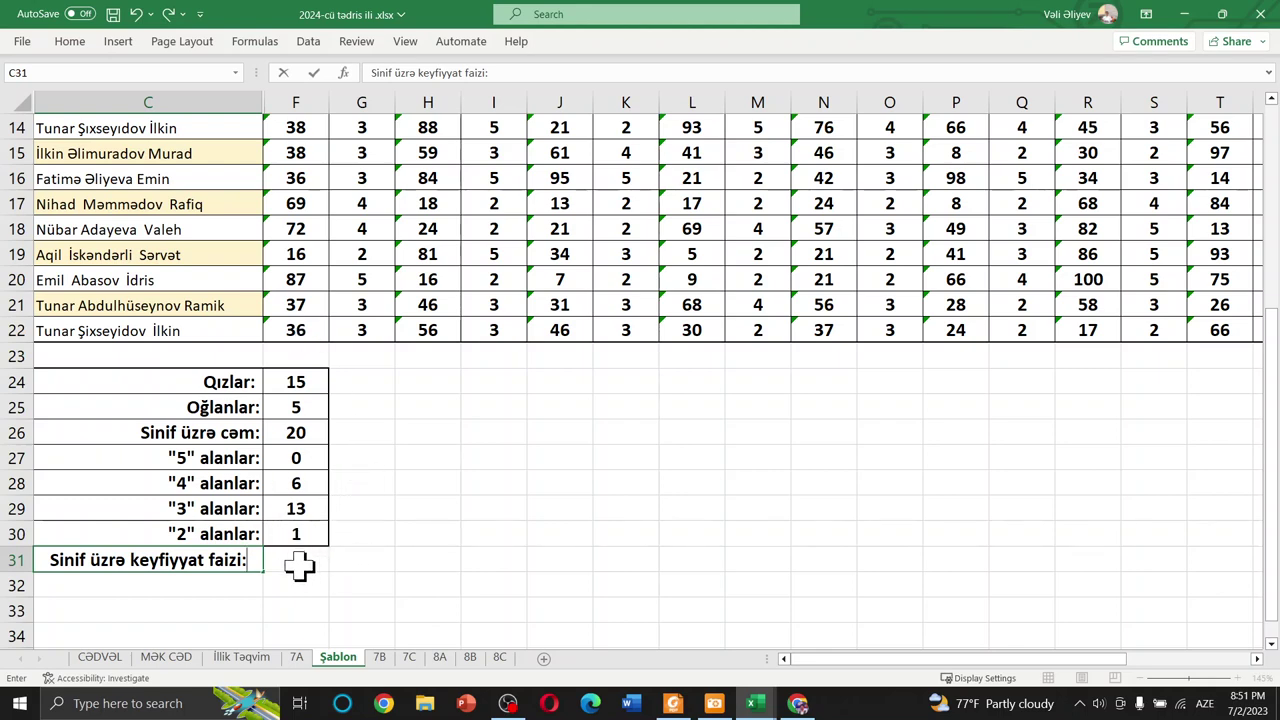
key("Return")
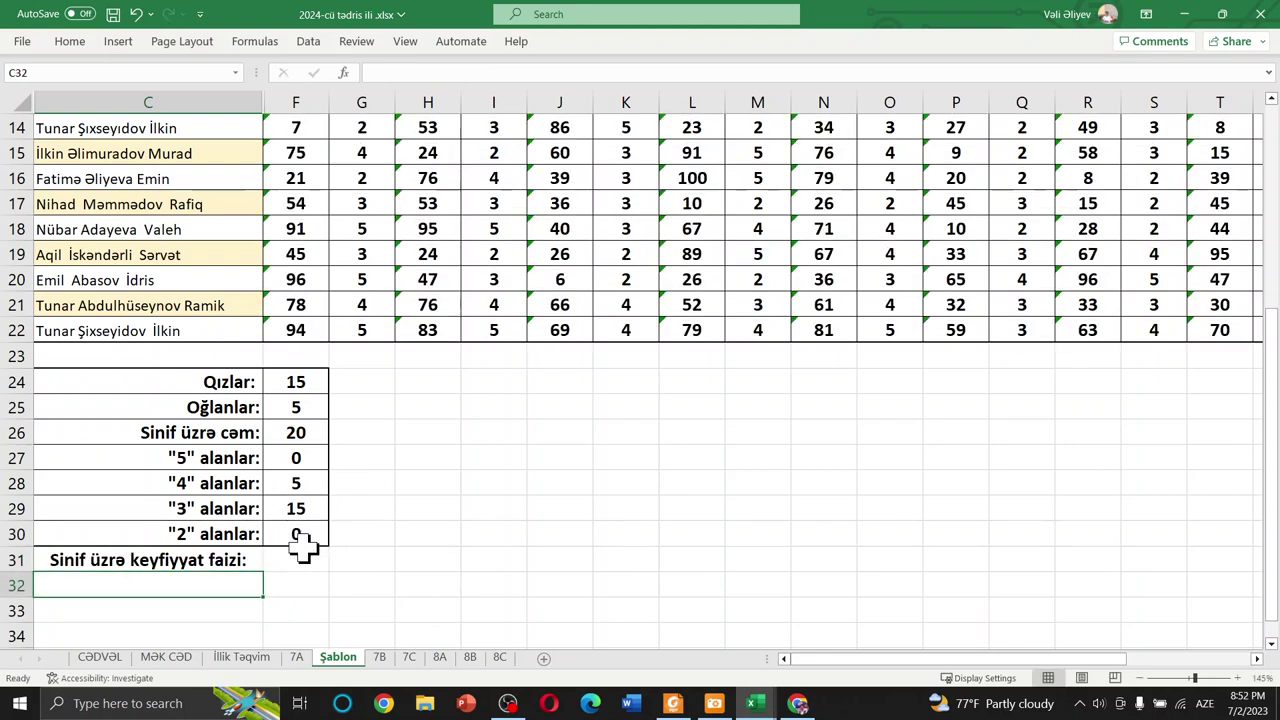
left_click(294, 563)
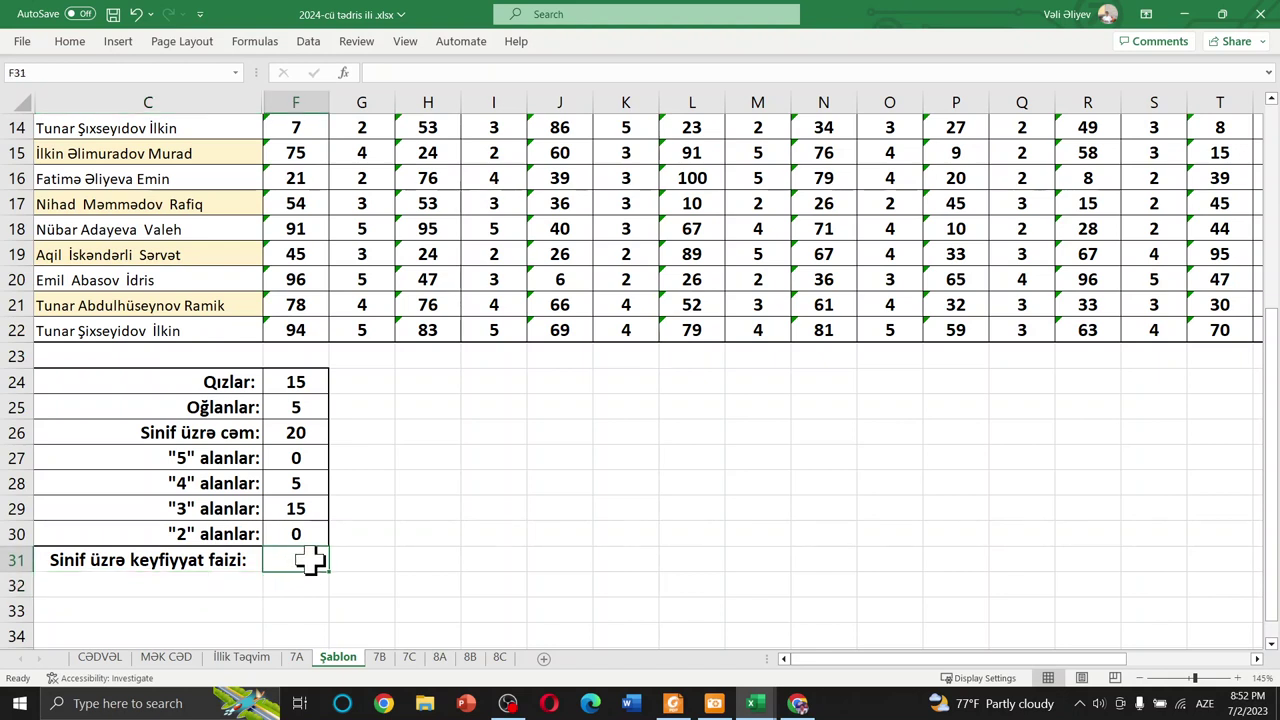
- Enter =(F27+F28)/F26*100 in F31, giving a quality percentage of 15
type("=(")
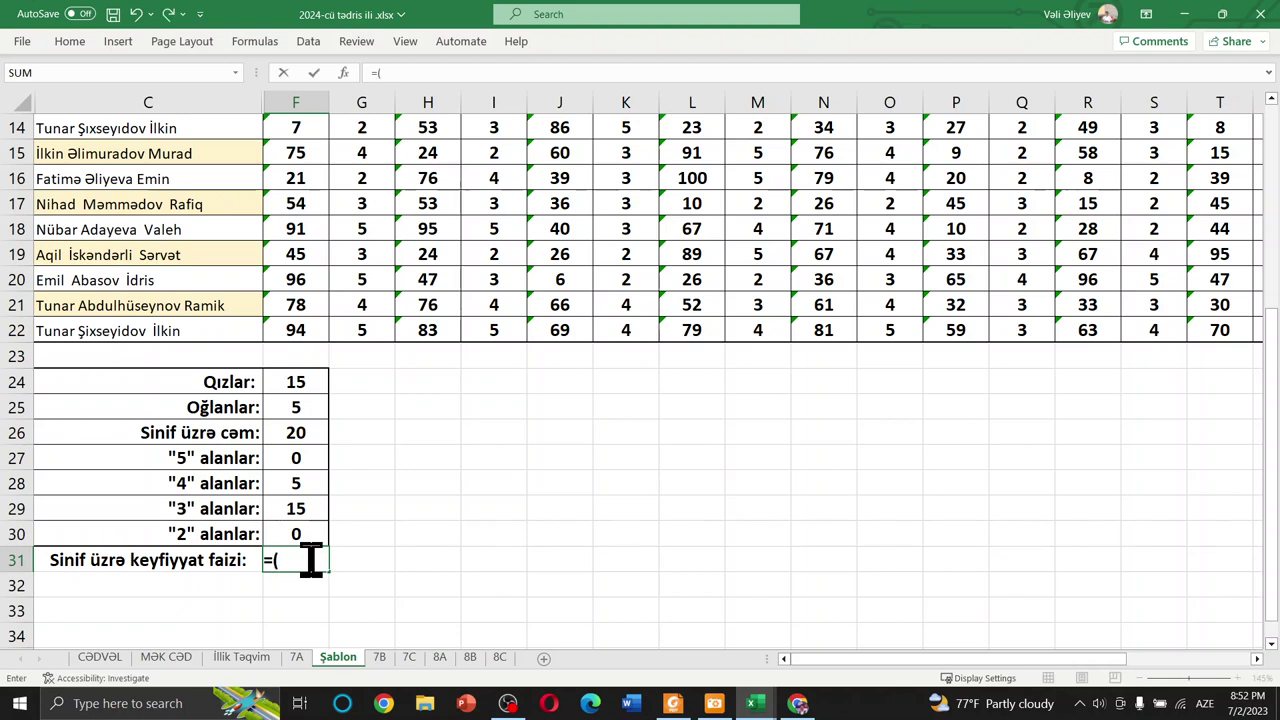
left_click(297, 457)
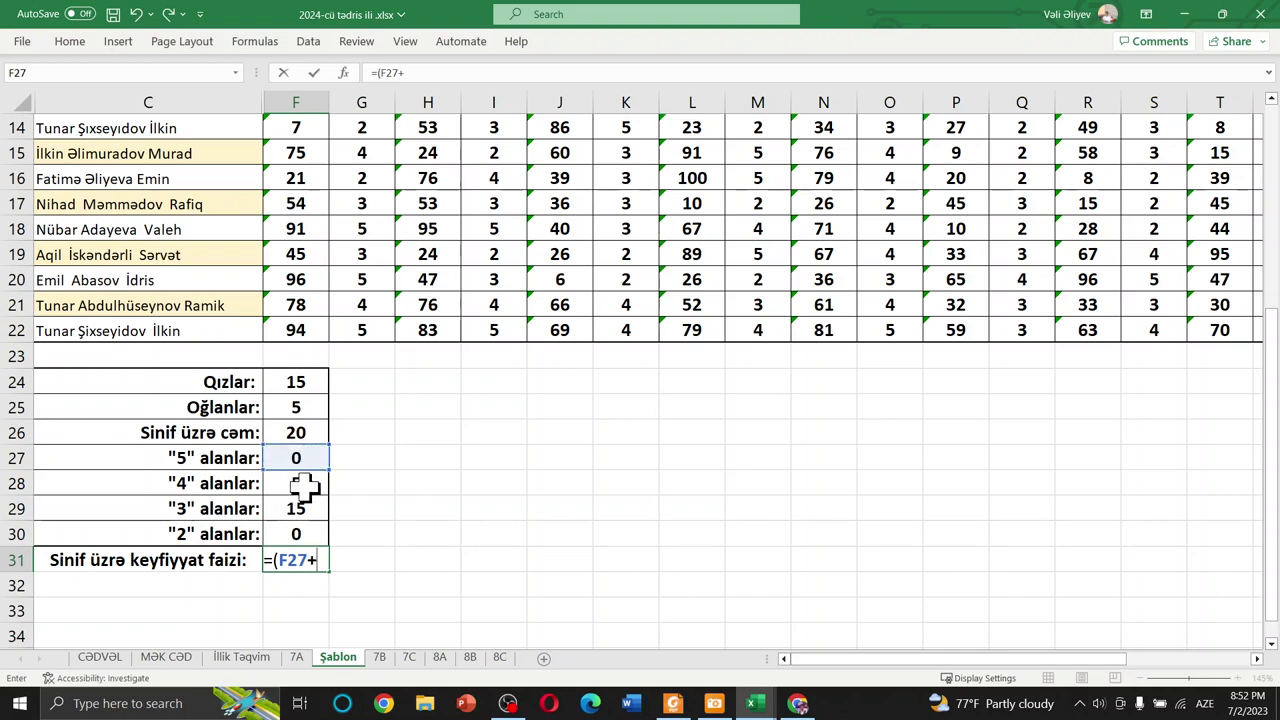
left_click(303, 484)
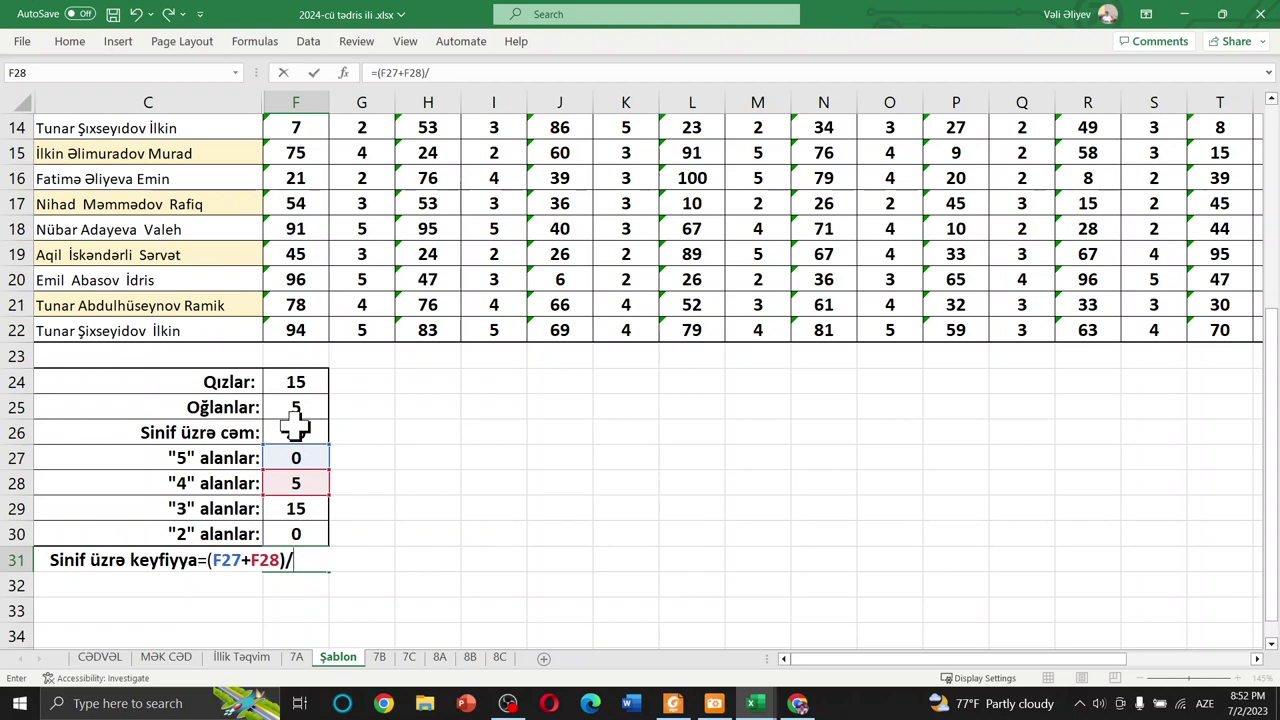
left_click(295, 428)
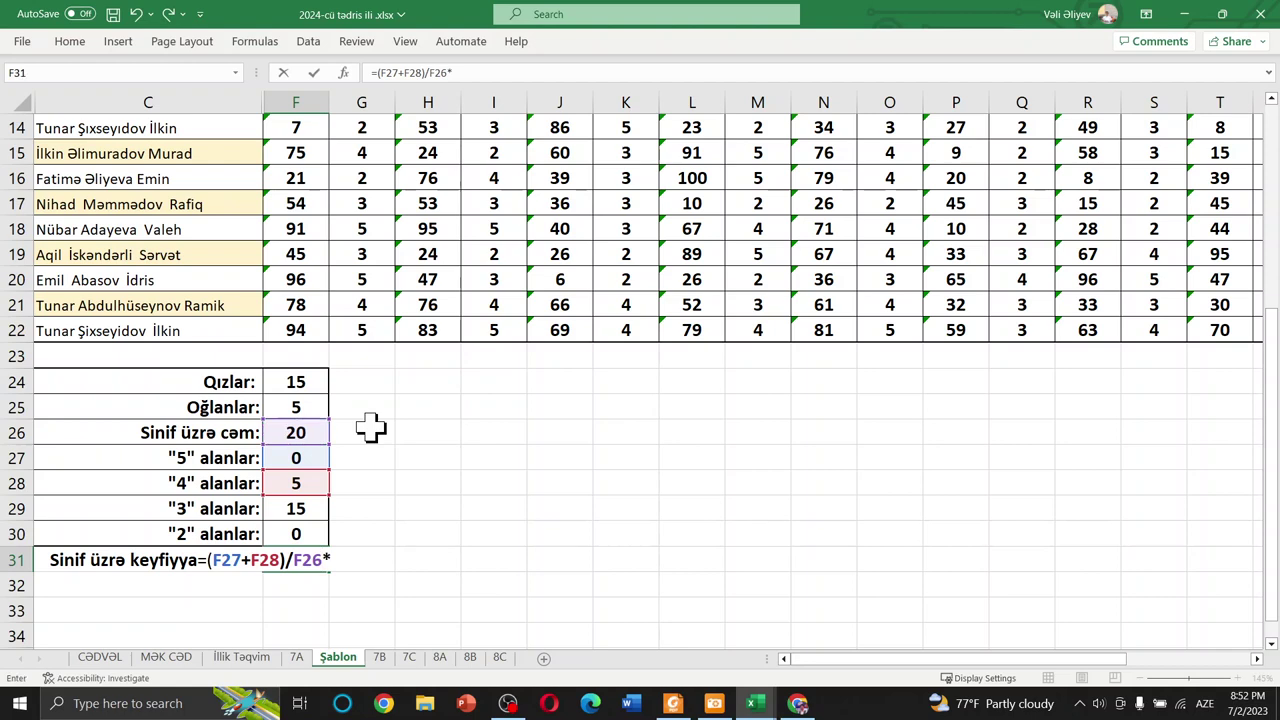
type("15")
key("Return")
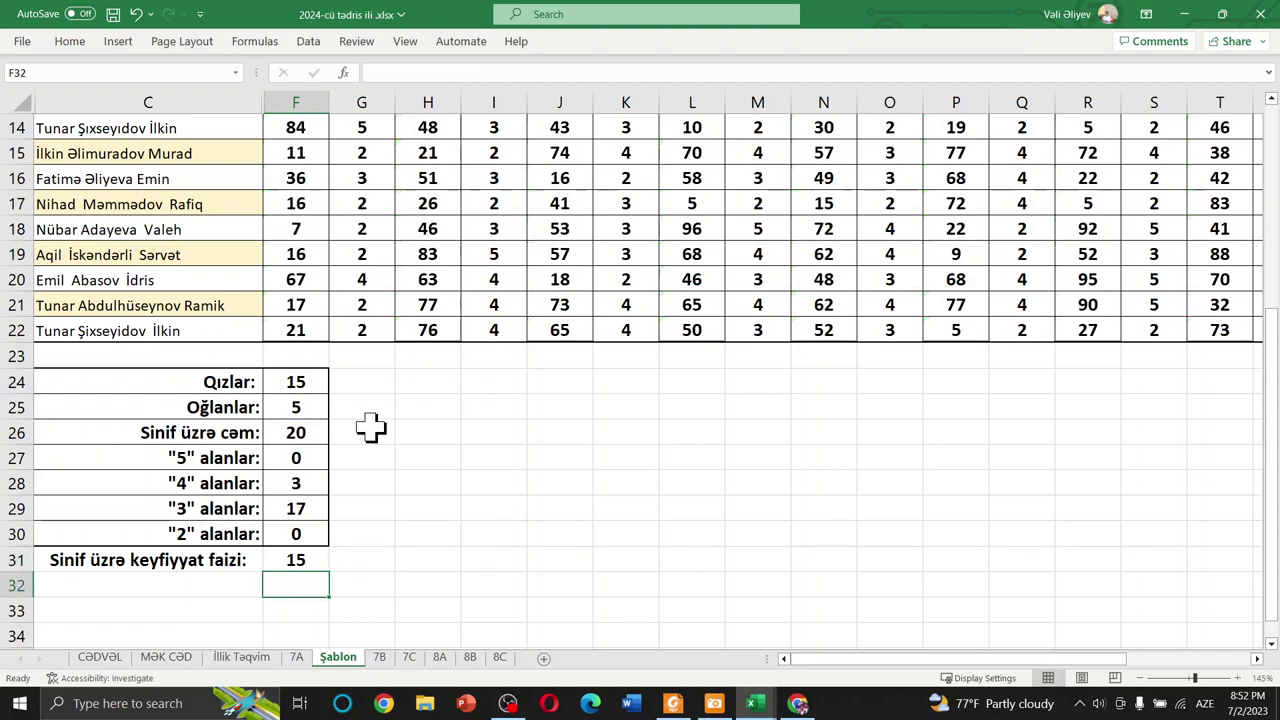
- Check the formulas behind F31 and the fives count in F27
left_click(311, 562)
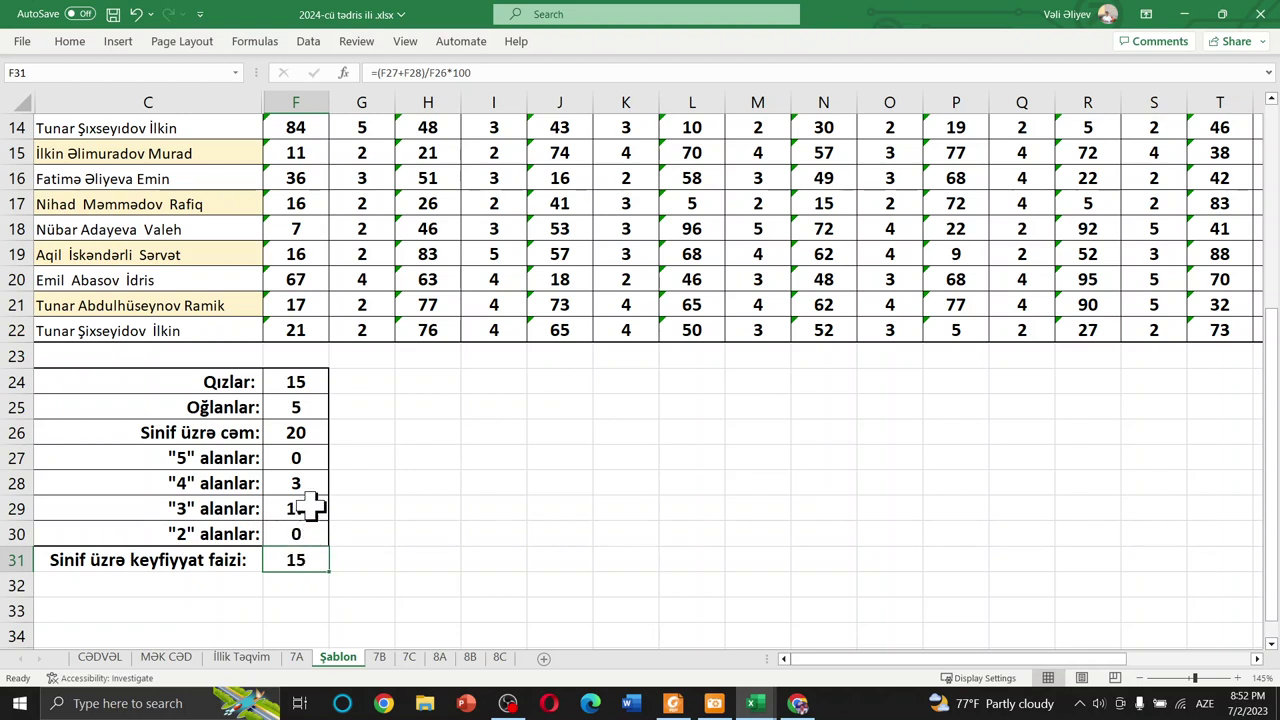
left_click(303, 460)
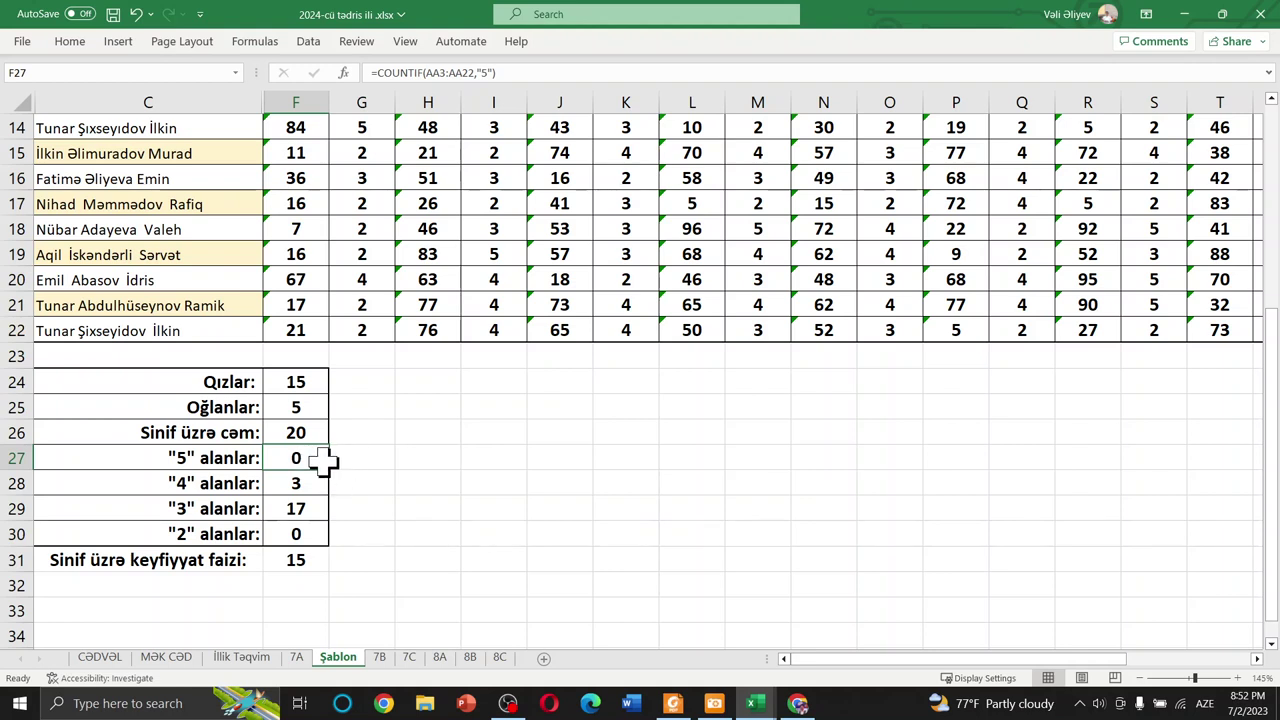
left_click(288, 563)
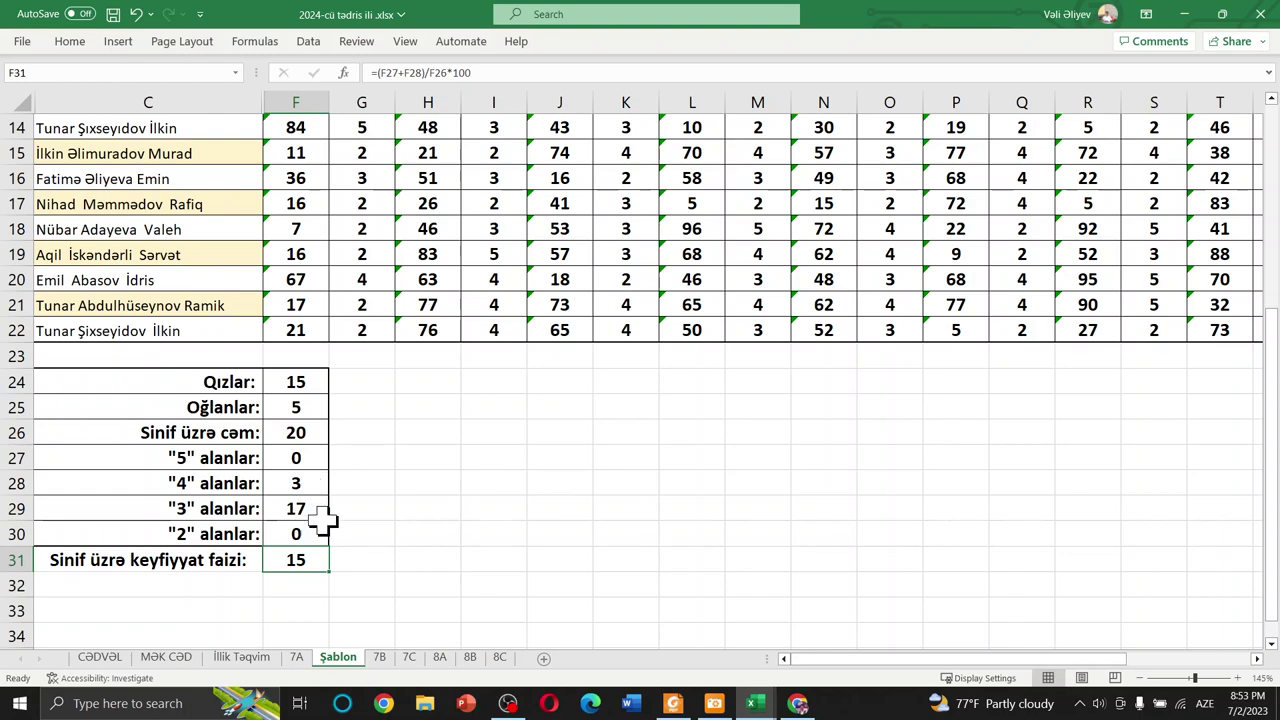
left_click(798, 703)
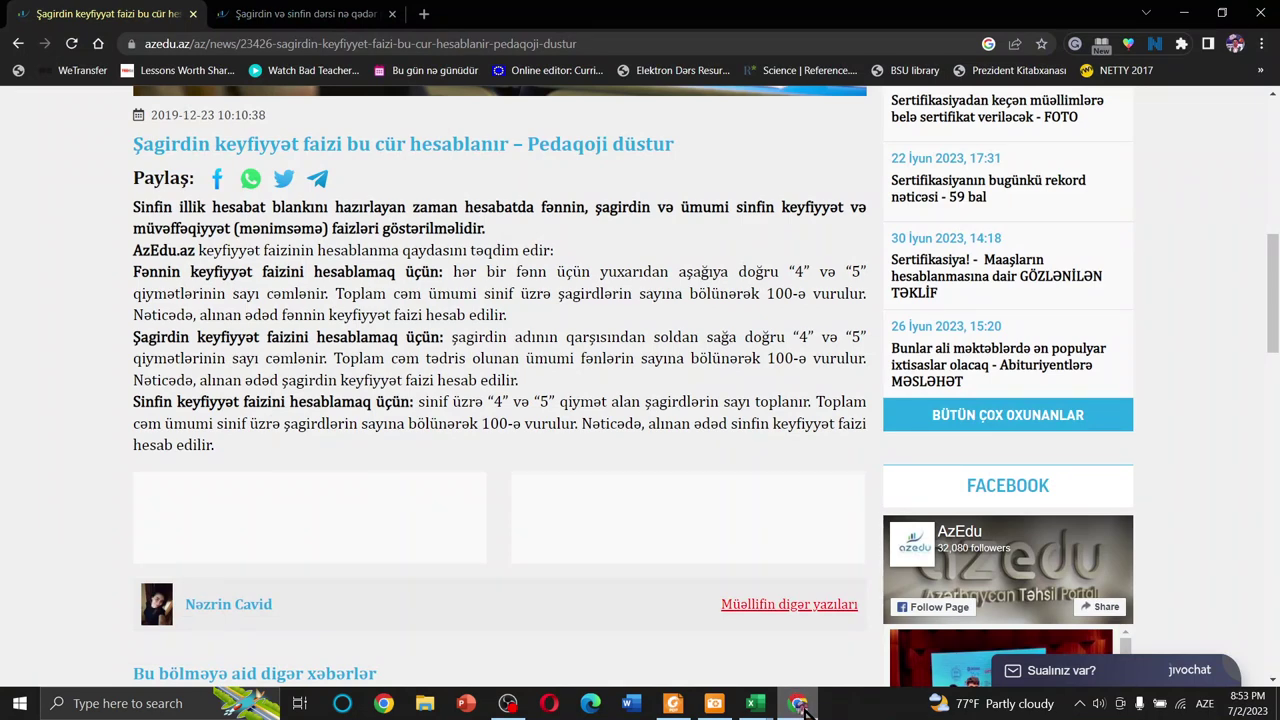
left_click(755, 703)
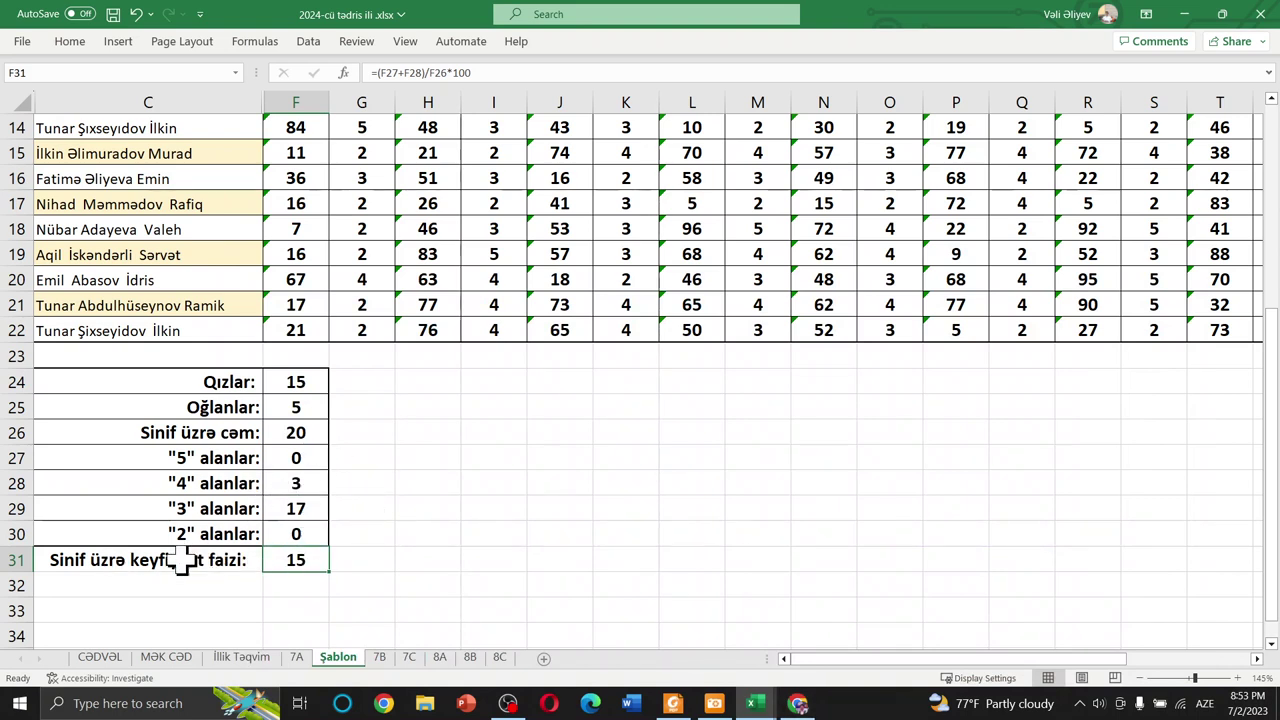
- Apply All Borders to the summary block C24:F31
left_click(82, 563)
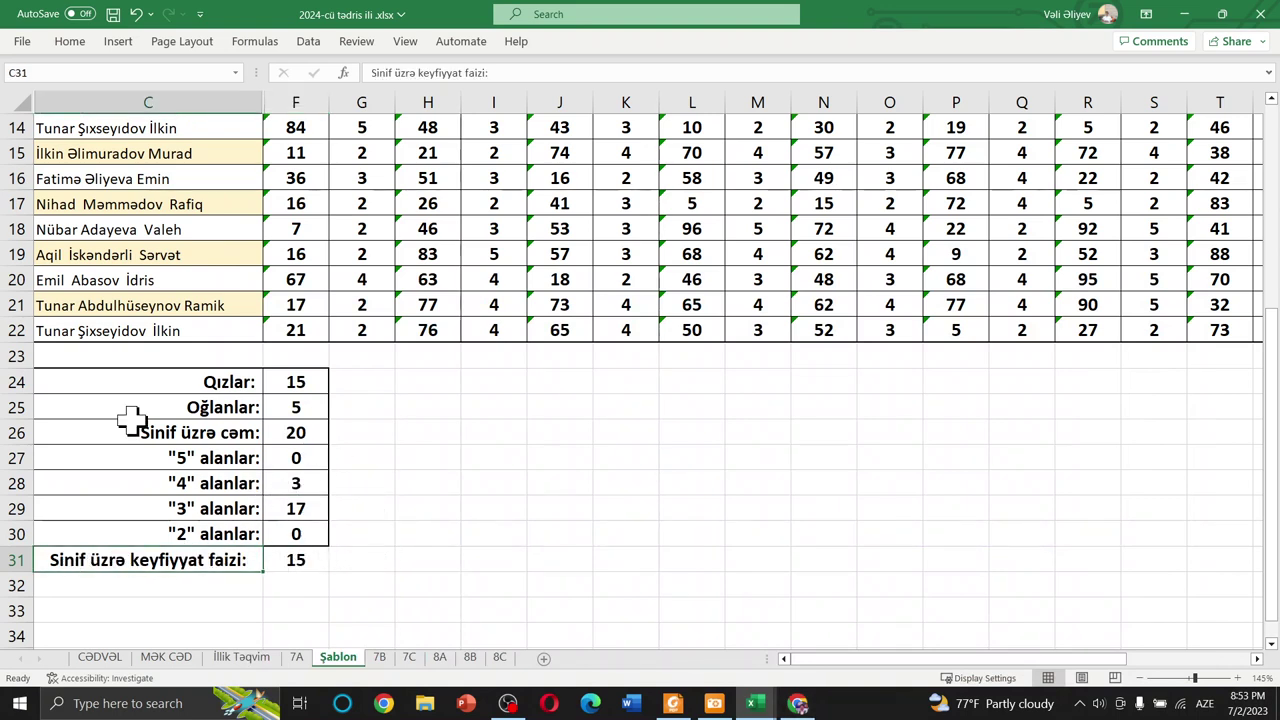
left_click_drag(112, 392, 285, 562)
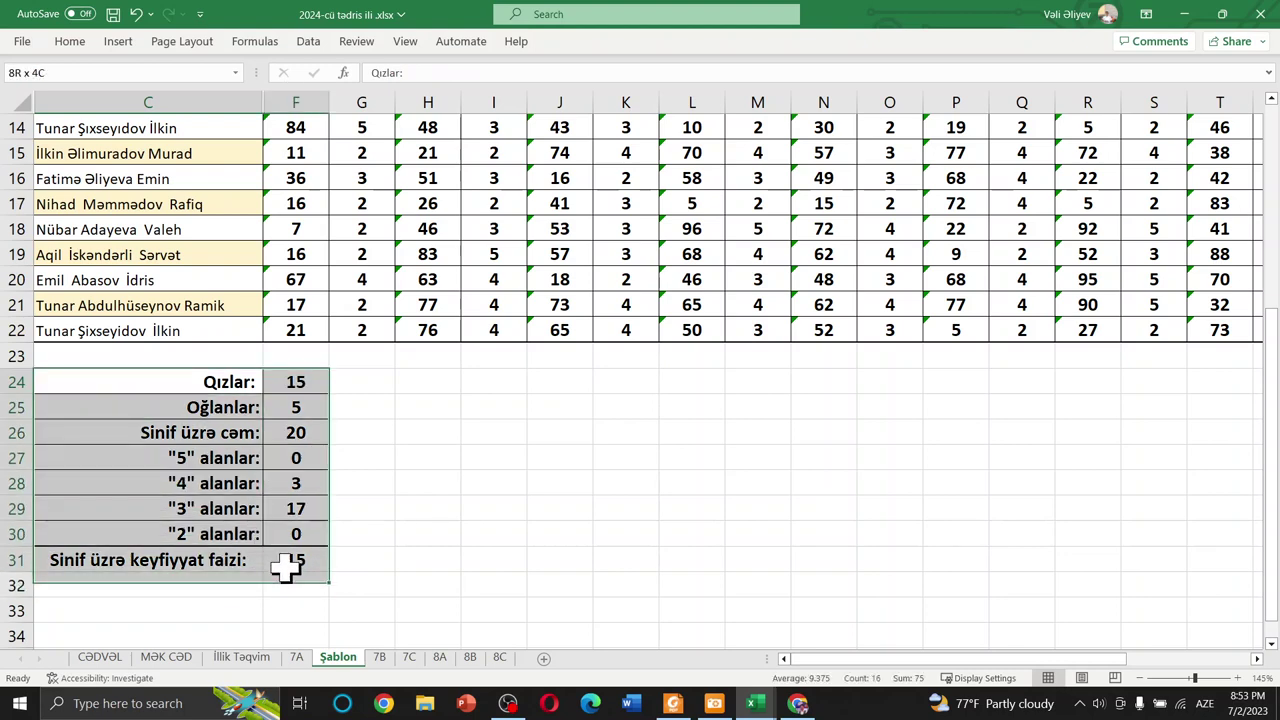
left_click(72, 42)
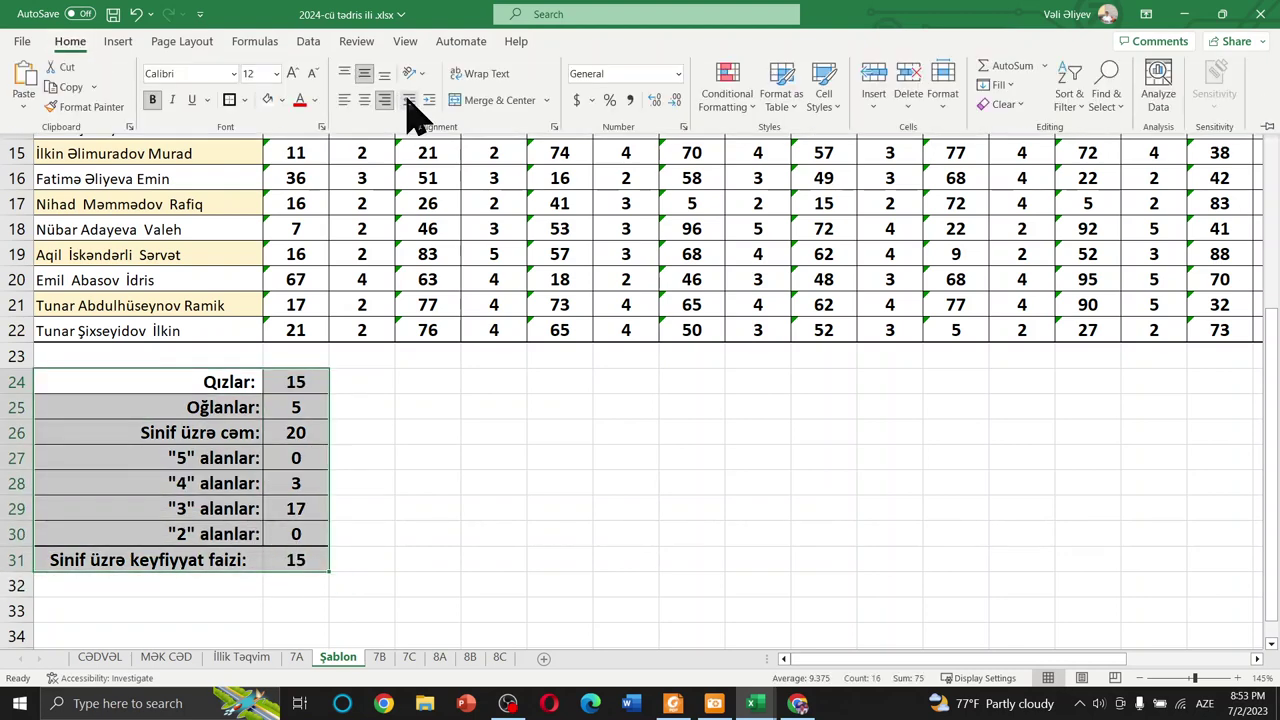
left_click(244, 100)
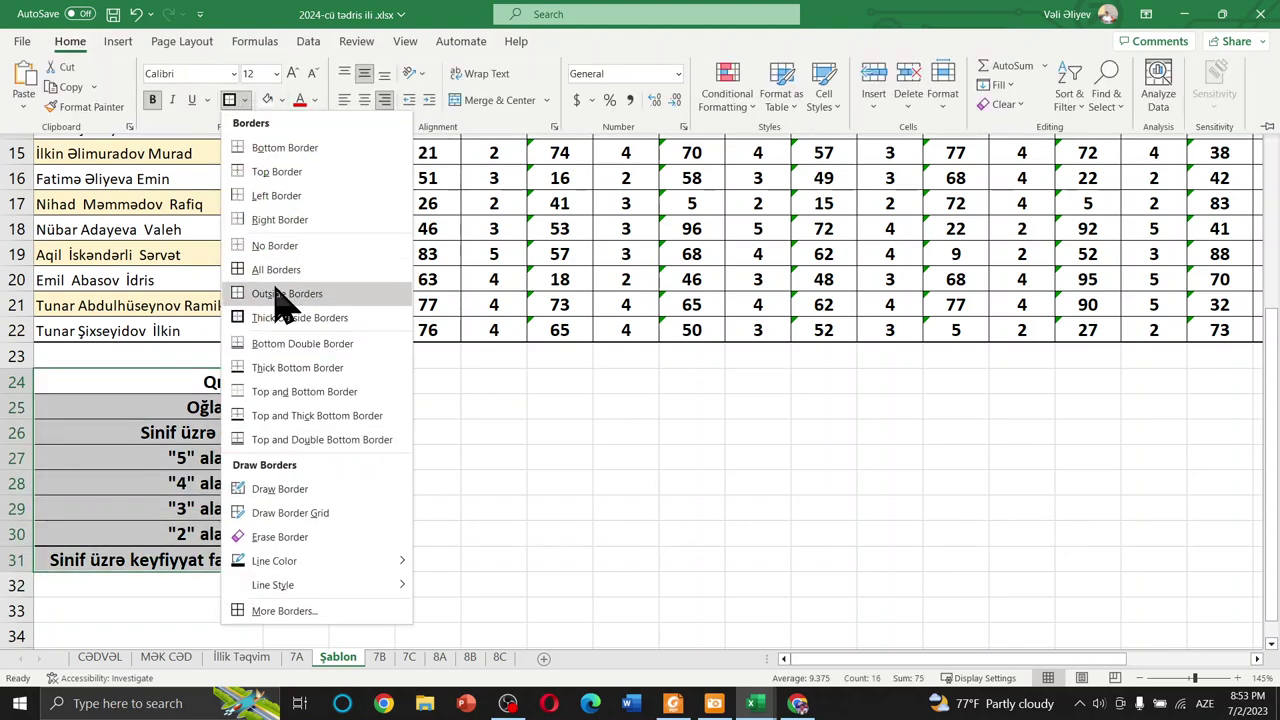
left_click(279, 268)
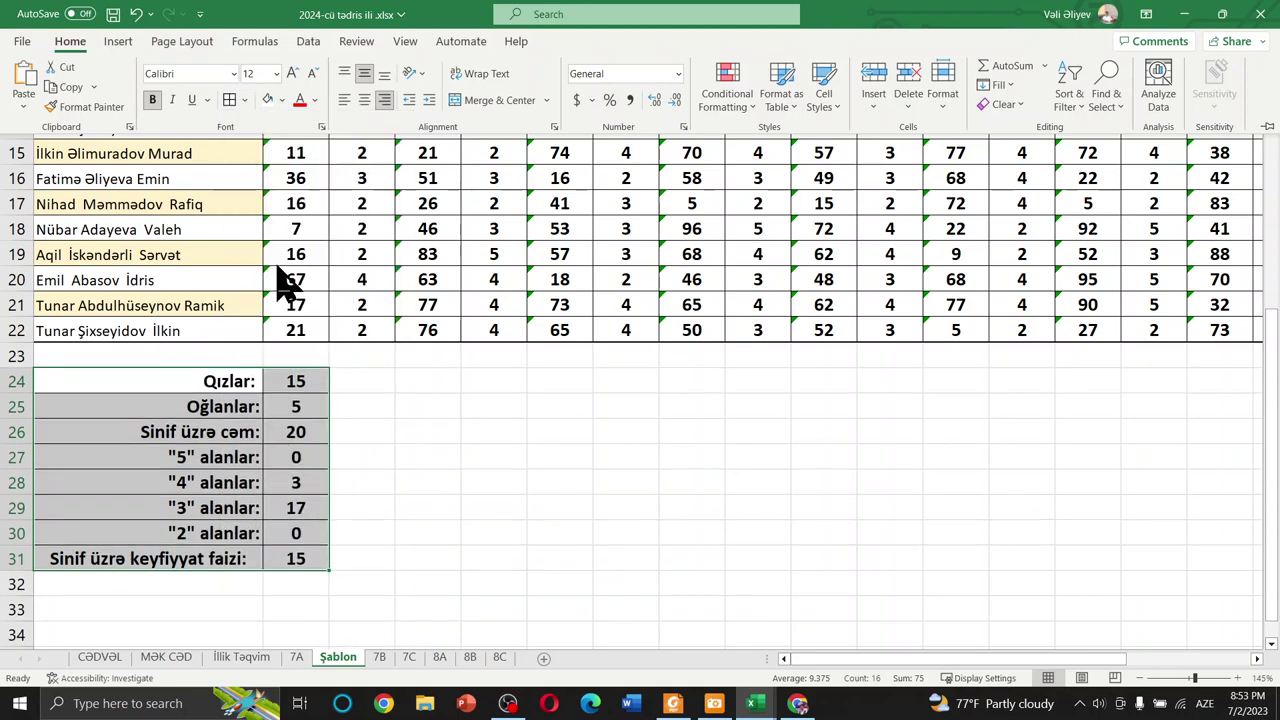
left_click(248, 104)
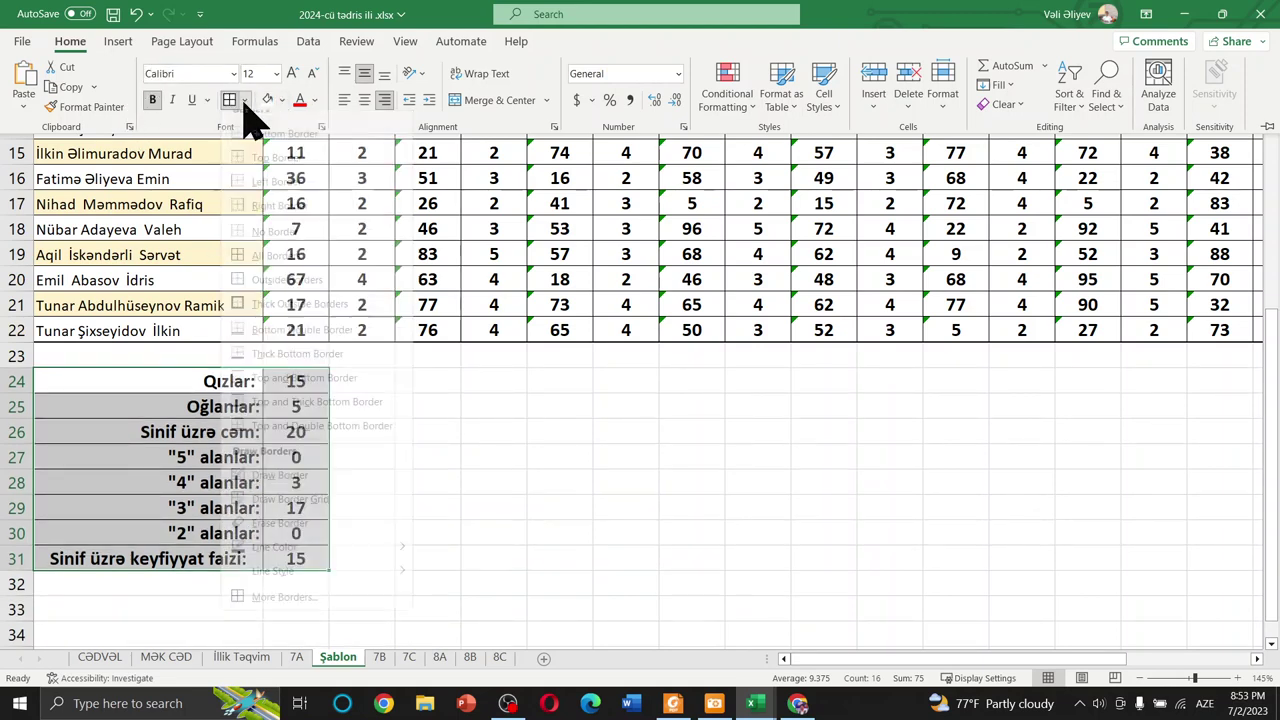
left_click(303, 325)
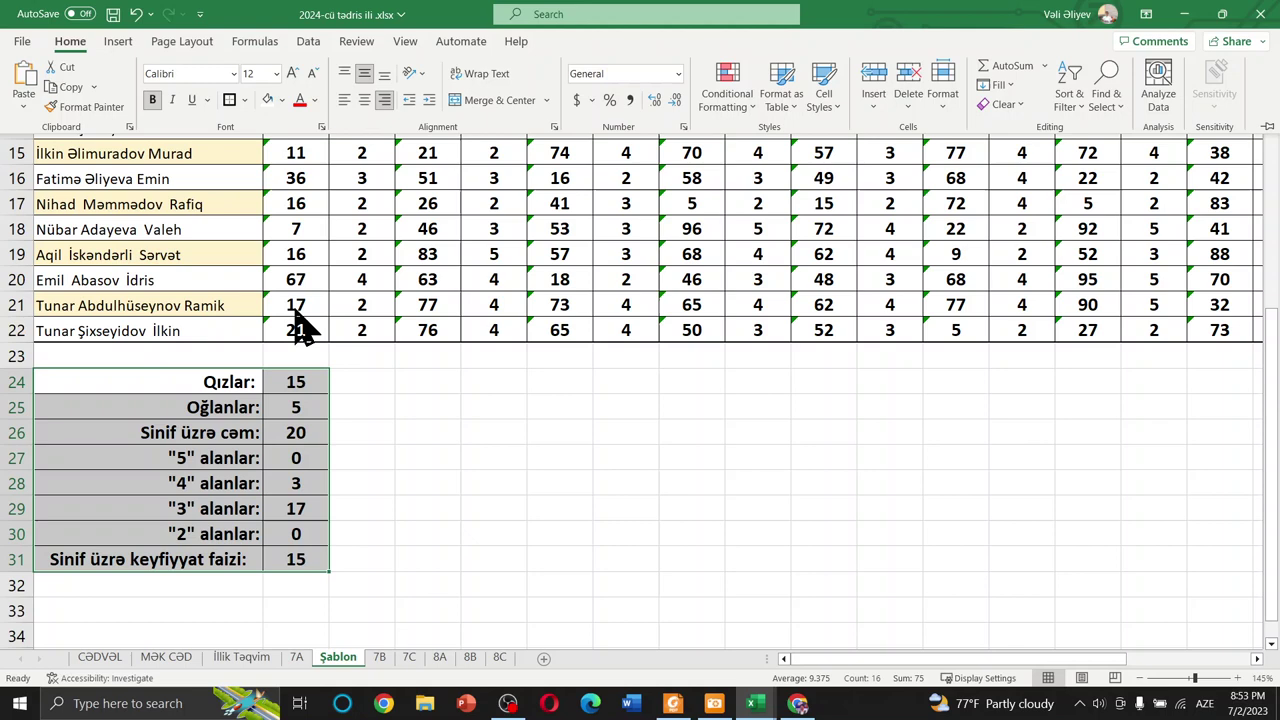
left_click(420, 525)
left_click(443, 506)
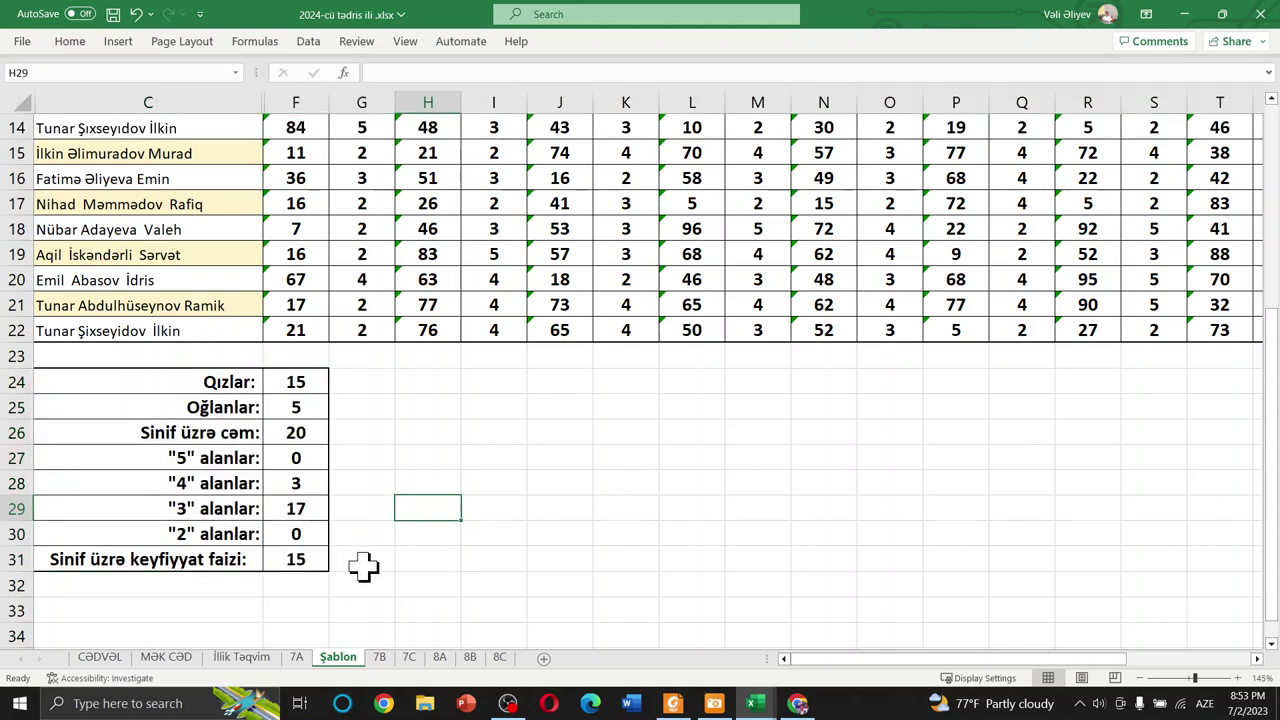
left_click(310, 557)
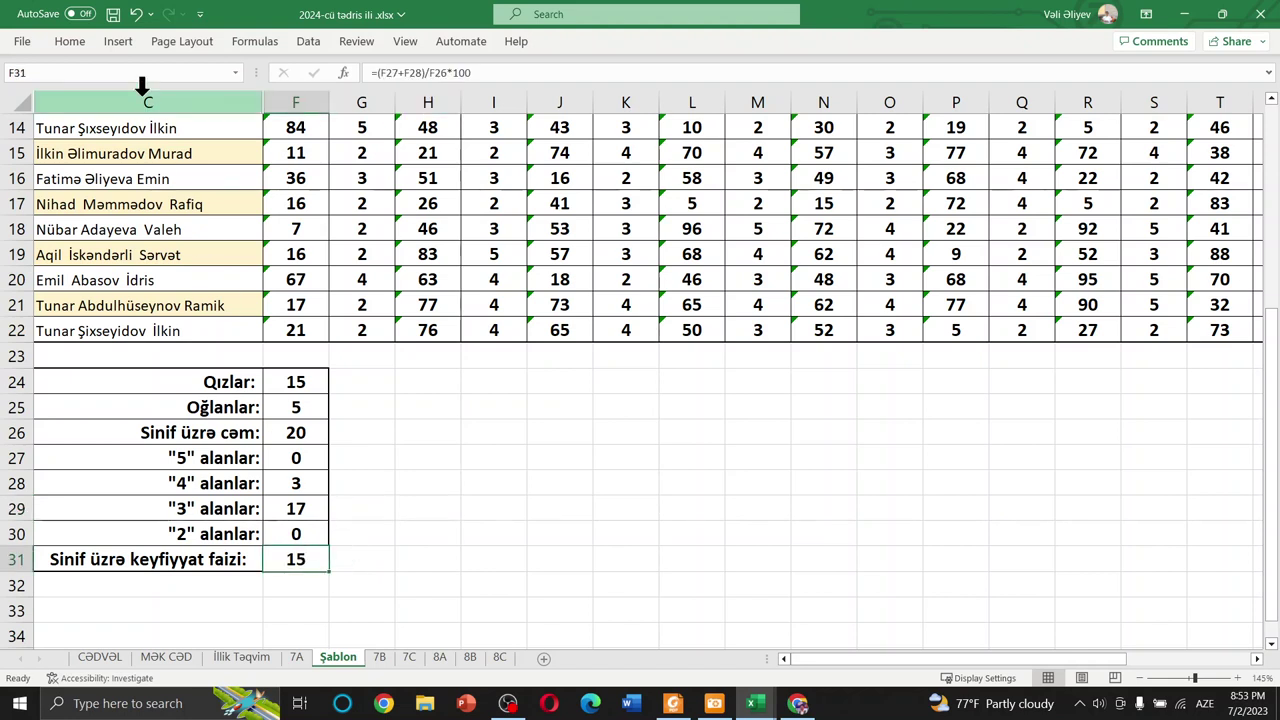
- Right-align the quality percentage in F31 and the values in F24:F30
left_click(80, 42)
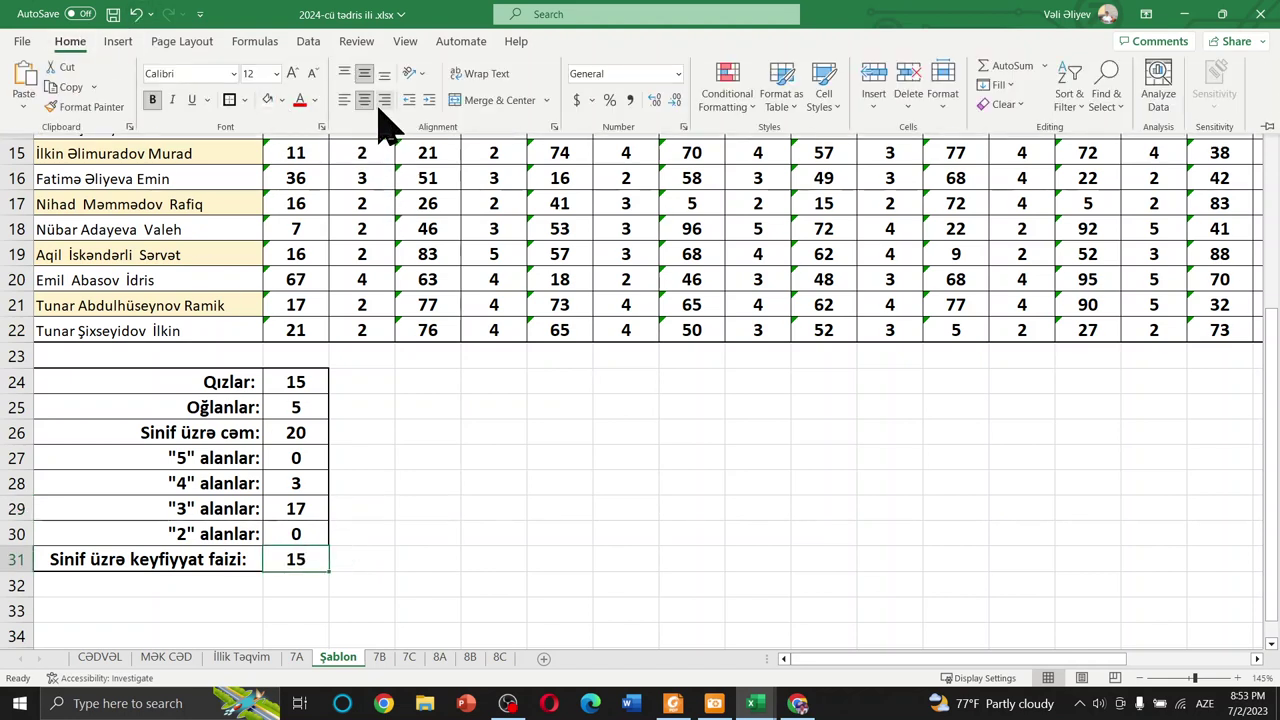
left_click(384, 100)
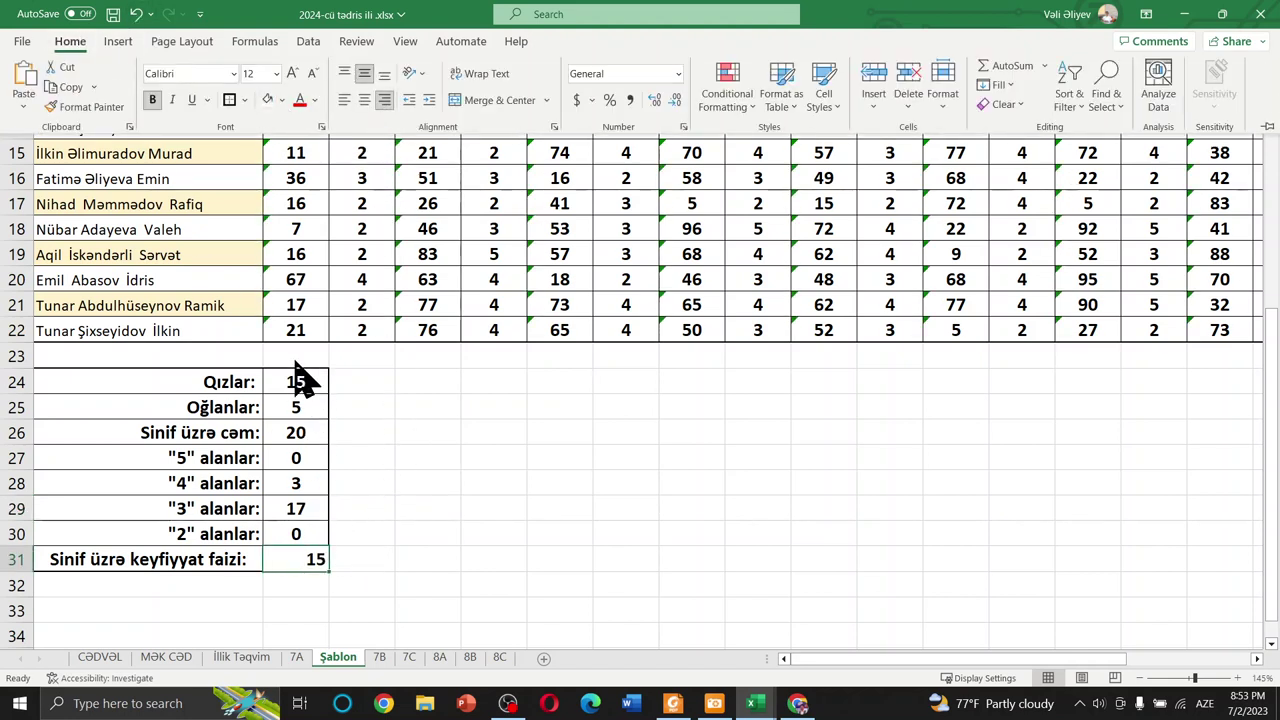
left_click(308, 424)
left_click(361, 508)
left_click_drag(296, 382, 296, 534)
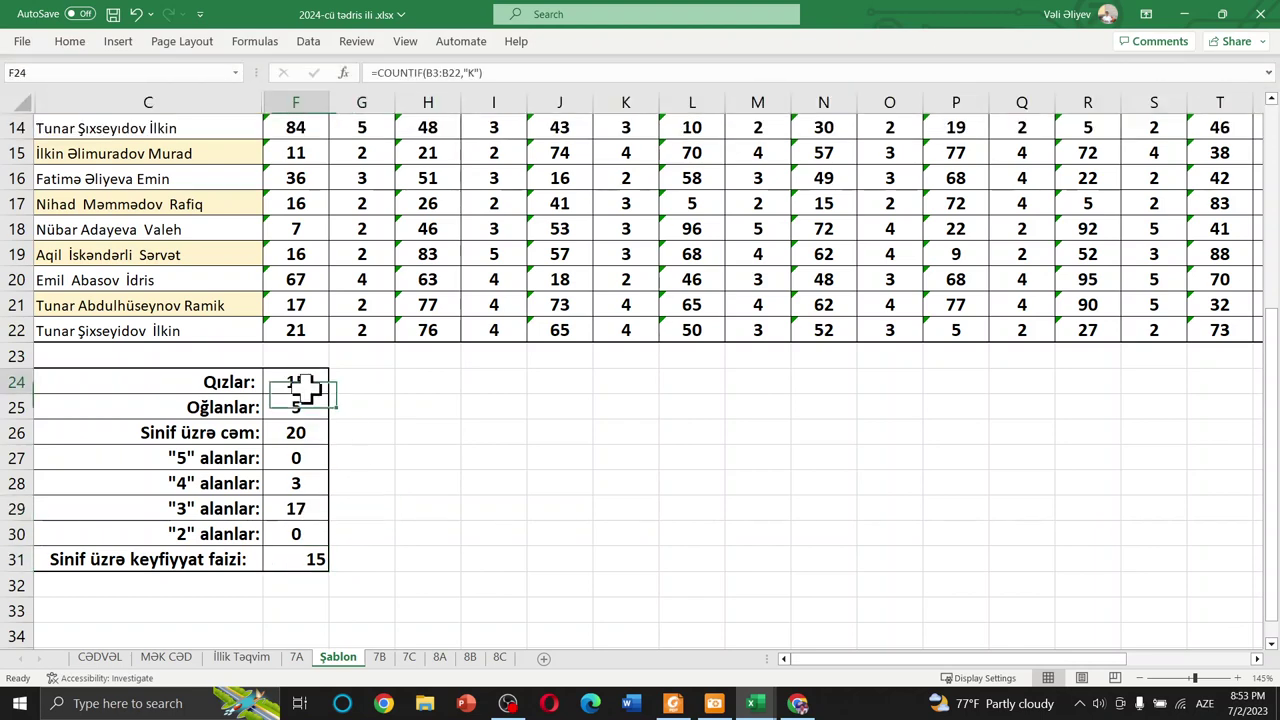
left_click(82, 42)
left_click(385, 100)
left_click(380, 462)
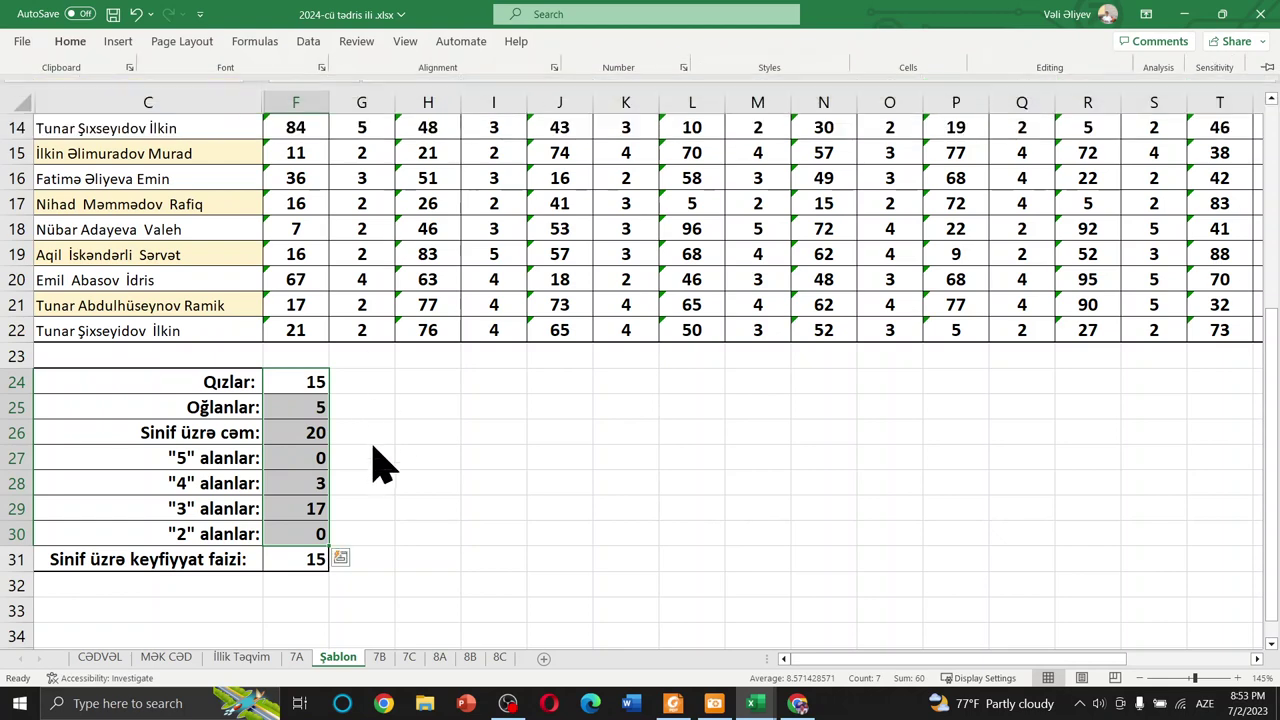
- Enter a % sign in G31 and left-align it beside the percentage
left_click(372, 563)
double_click(366, 560)
type("%")
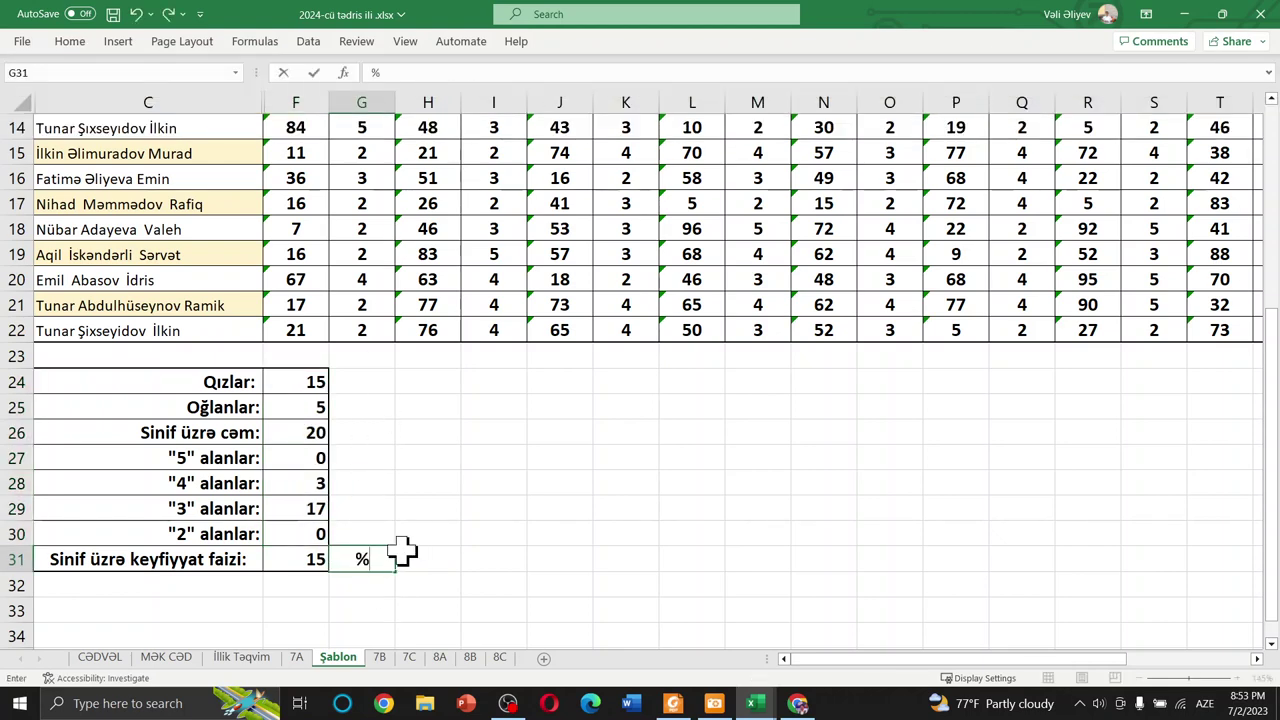
left_click(400, 550)
left_click(363, 560)
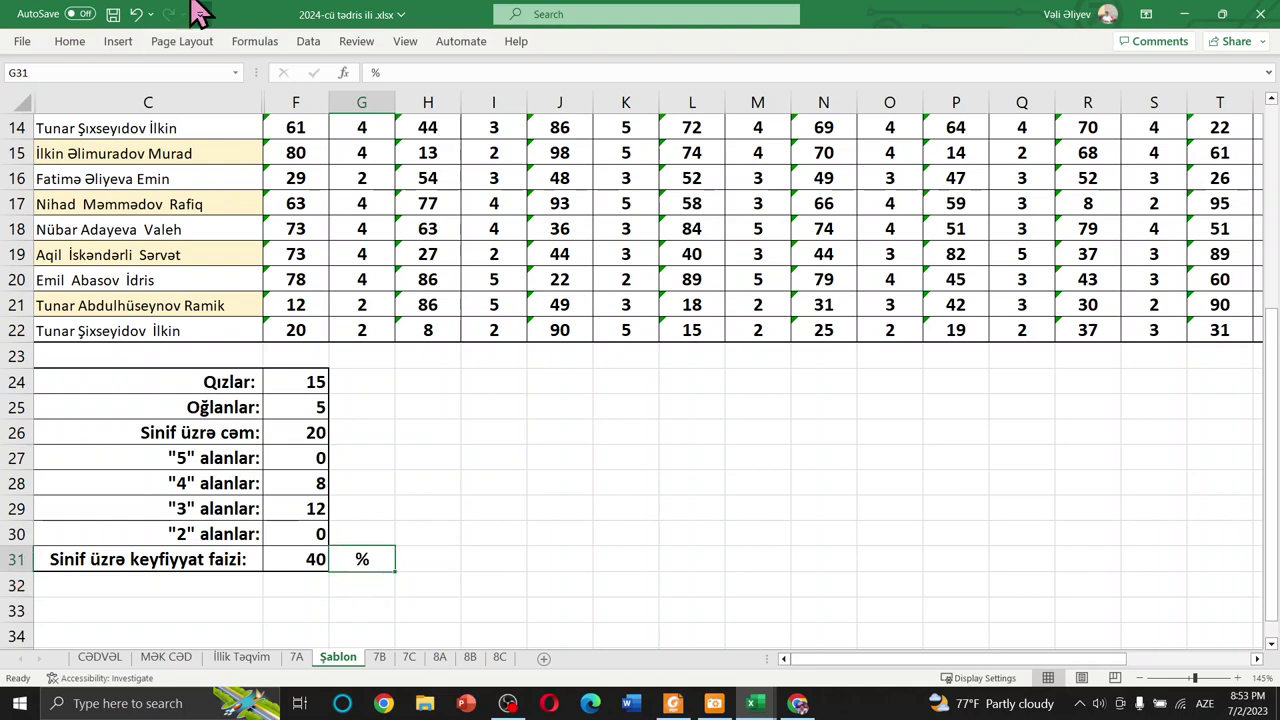
left_click(72, 42)
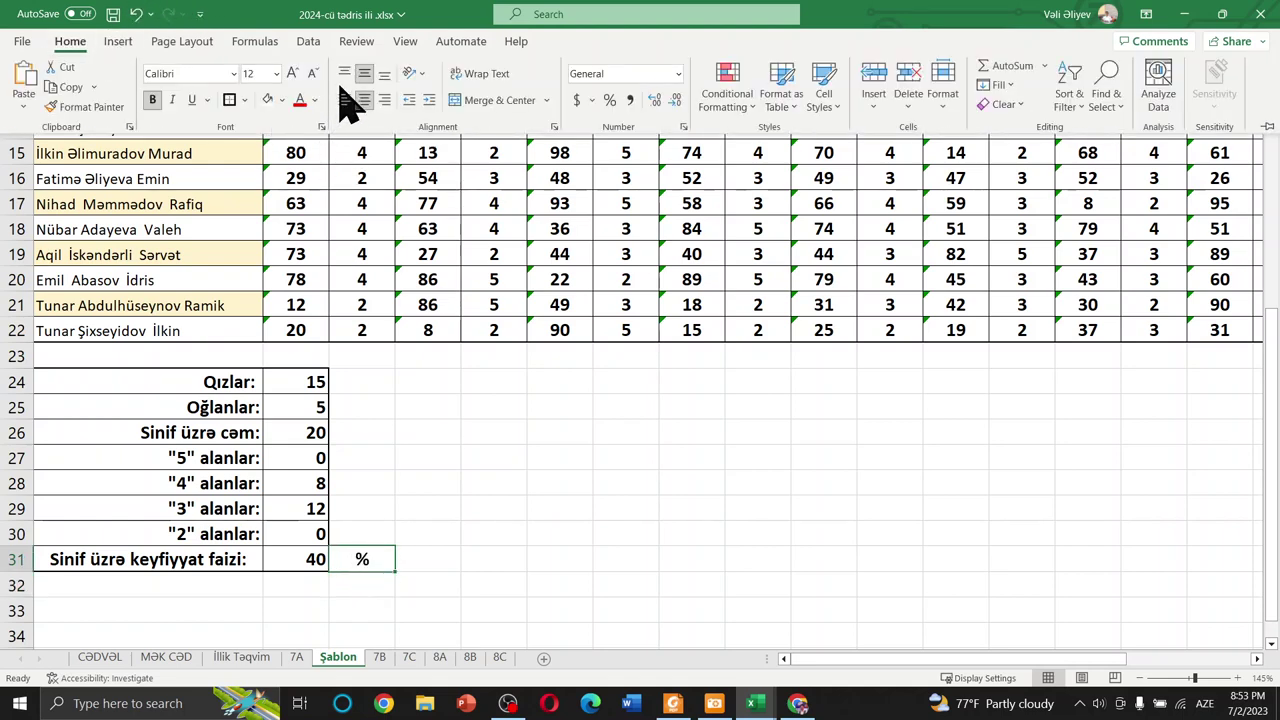
left_click(344, 100)
left_click(505, 530)
left_click(531, 517)
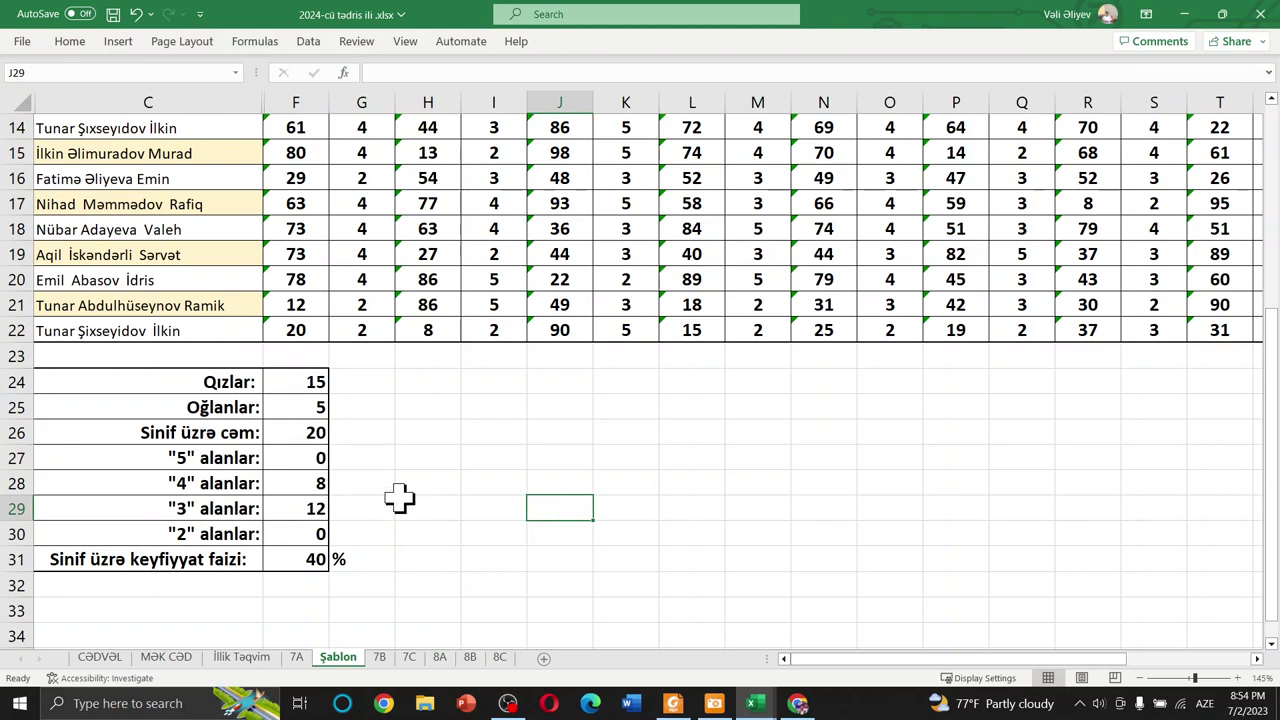
- Change the borders of the F24:G31 range from the Borders list
left_click_drag(302, 382, 375, 560)
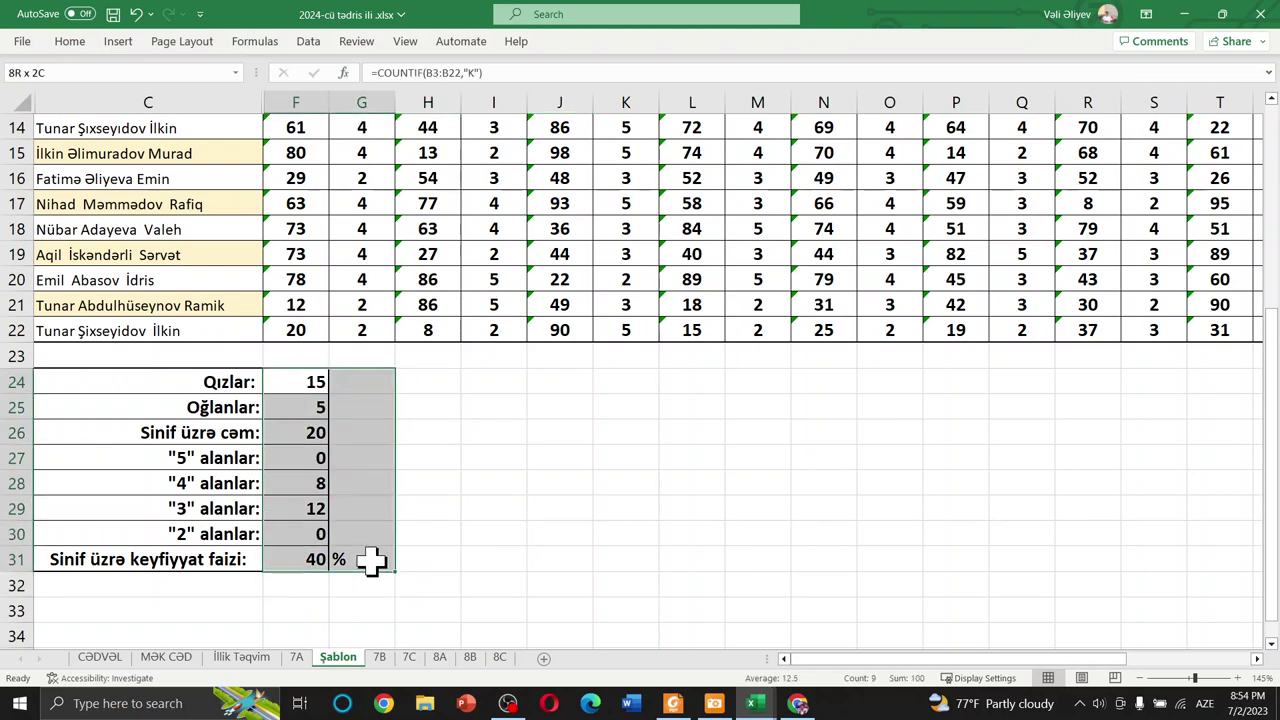
left_click(22, 41)
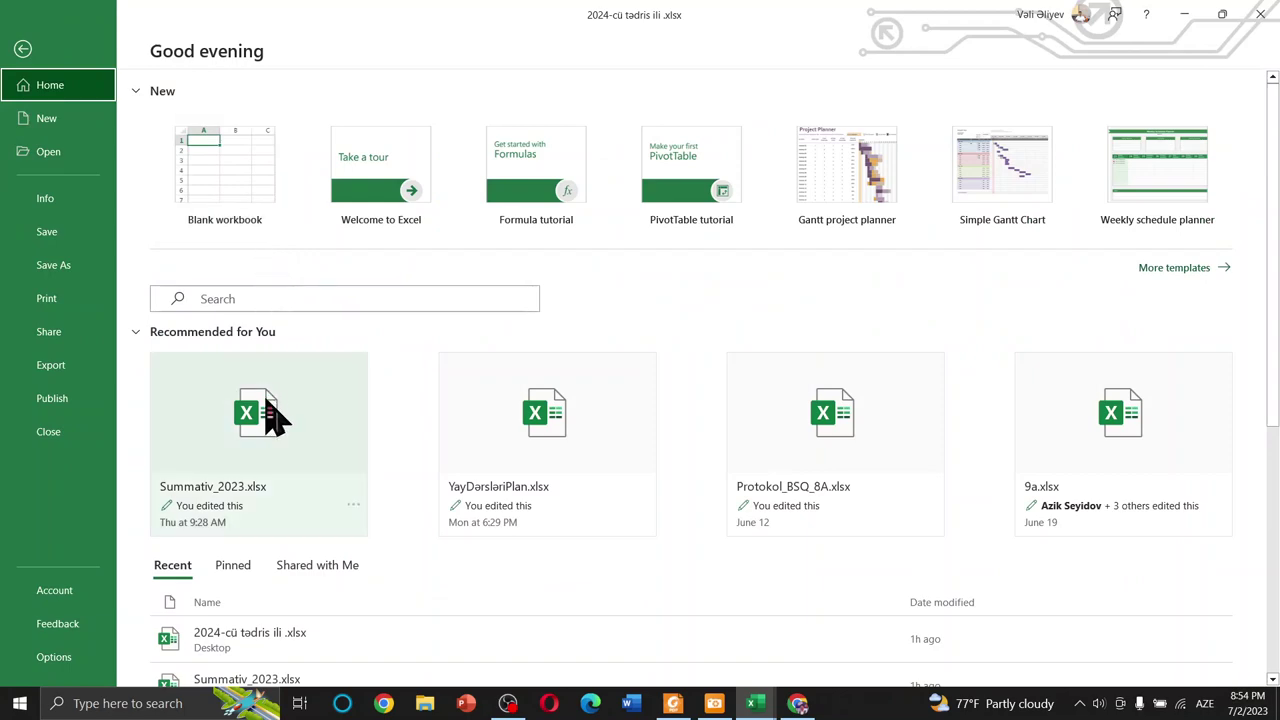
left_click(44, 30)
scroll(200, 143, "down", 1)
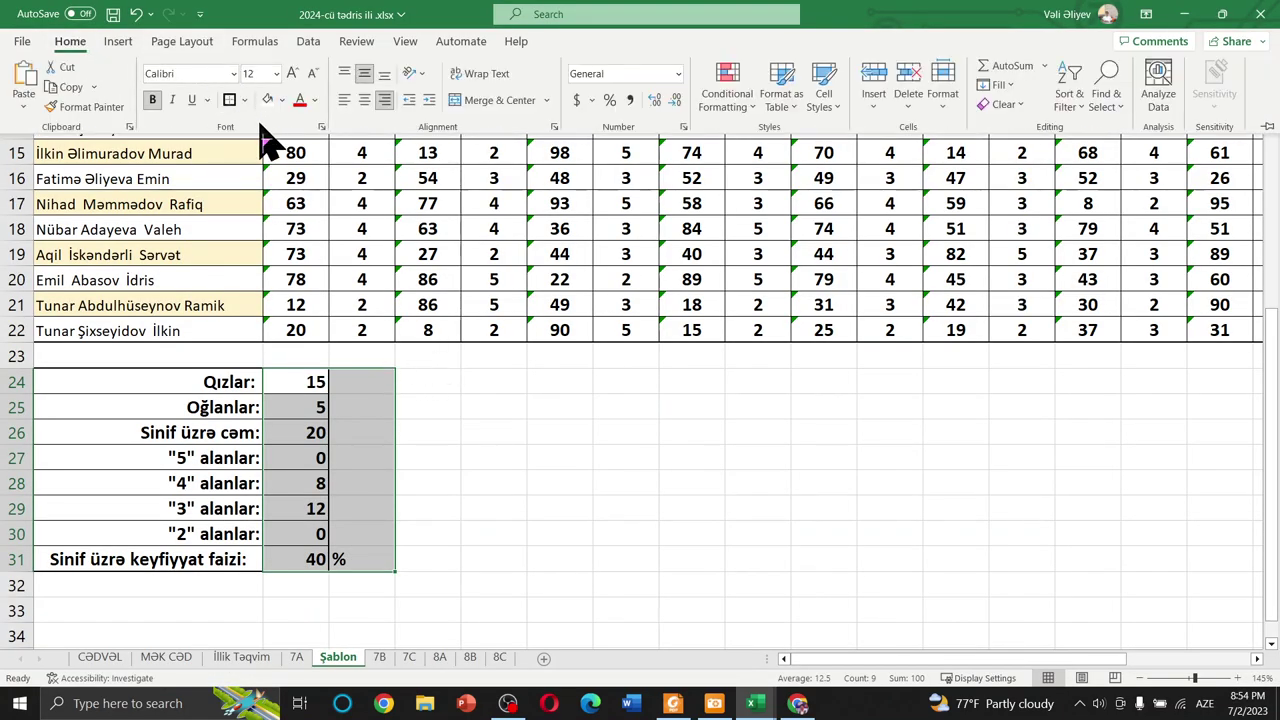
left_click(245, 100)
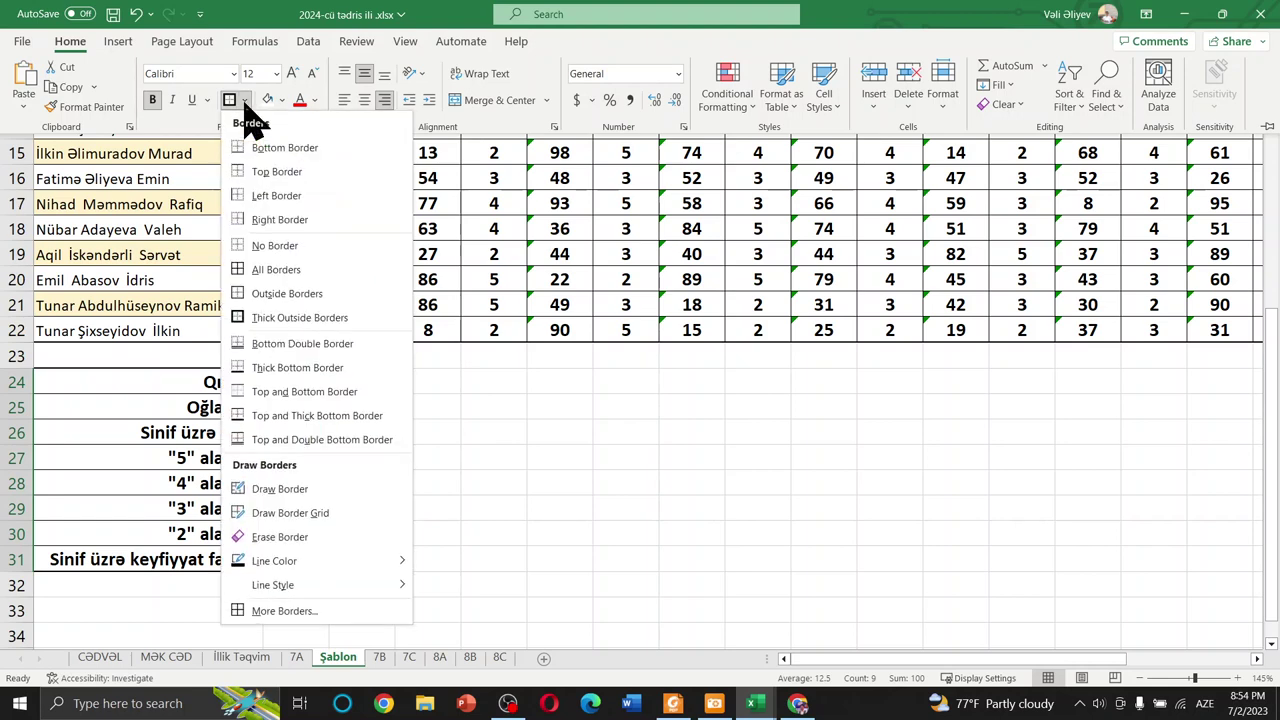
left_click(316, 278)
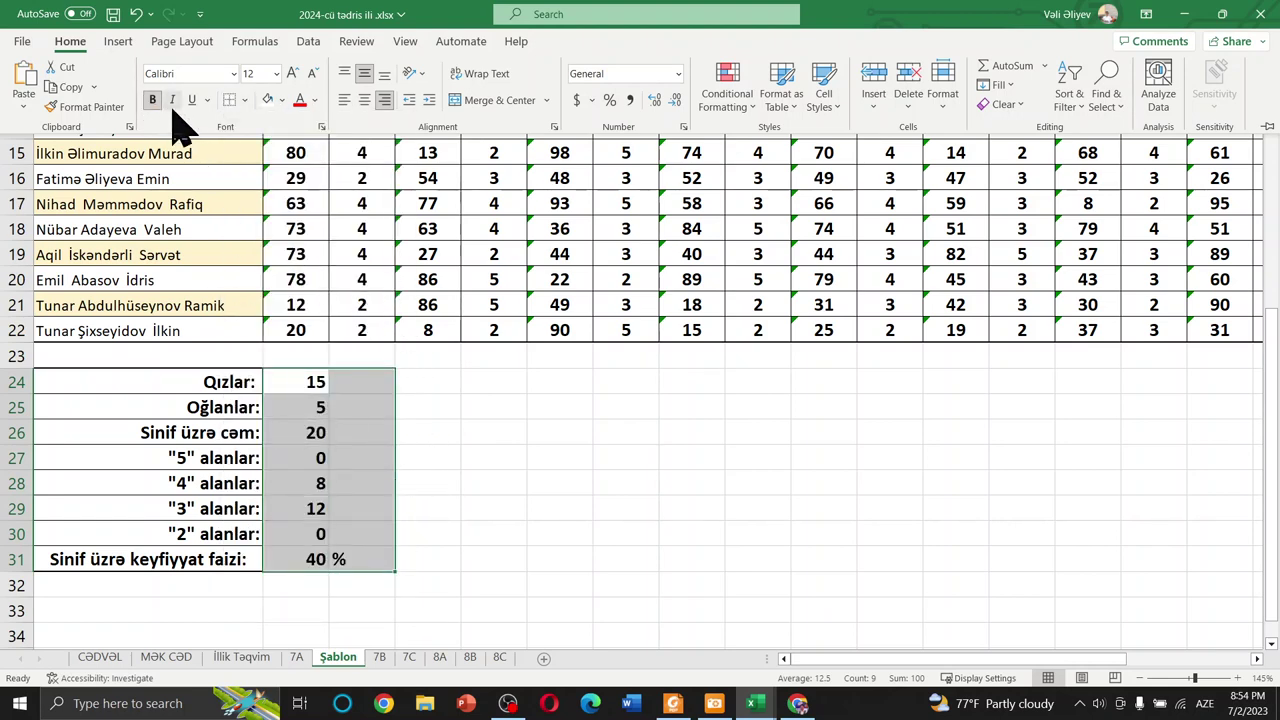
left_click(380, 455)
- Clear all borders from C24:G31, then give it a Thick Outside Border
left_click_drag(232, 390, 362, 560)
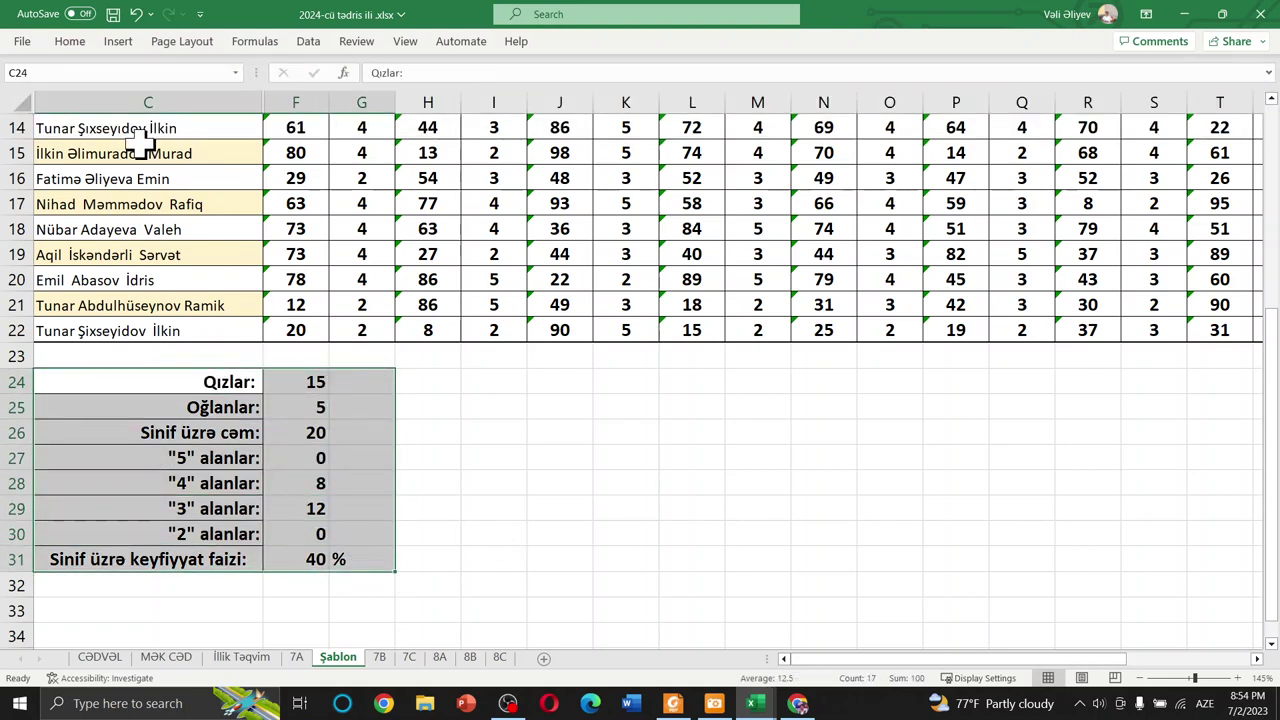
left_click(68, 44)
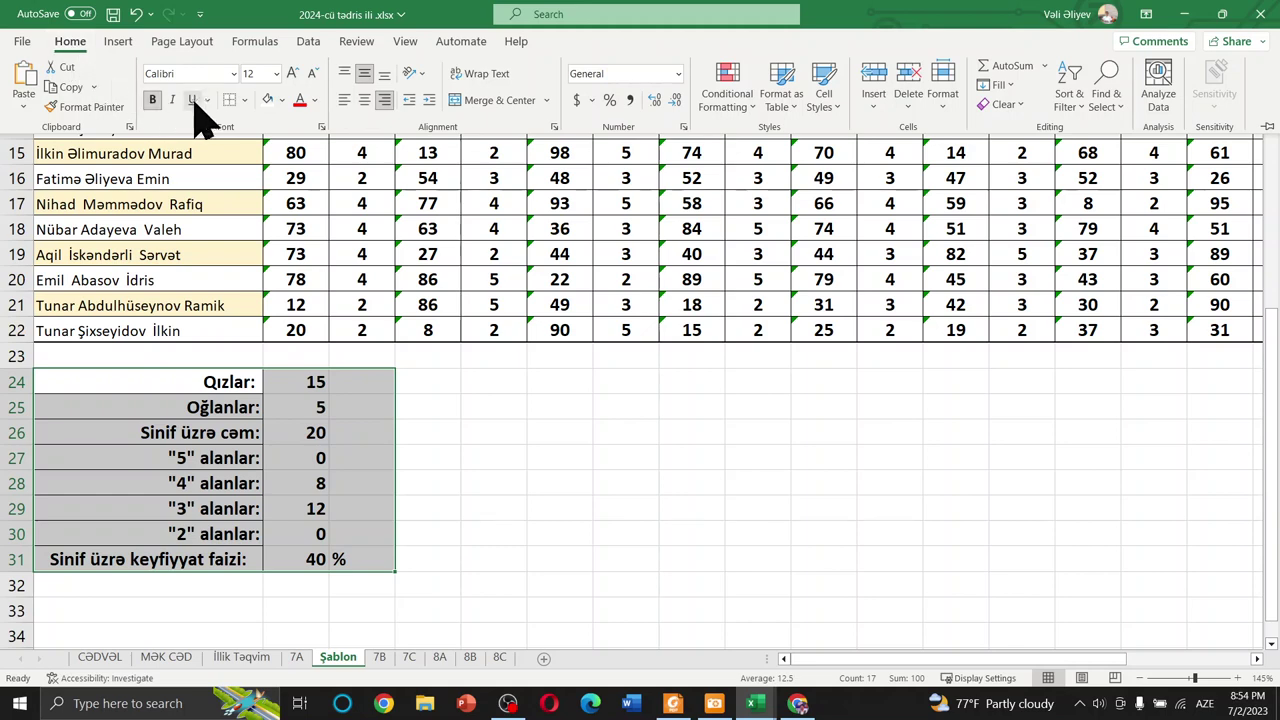
left_click(246, 101)
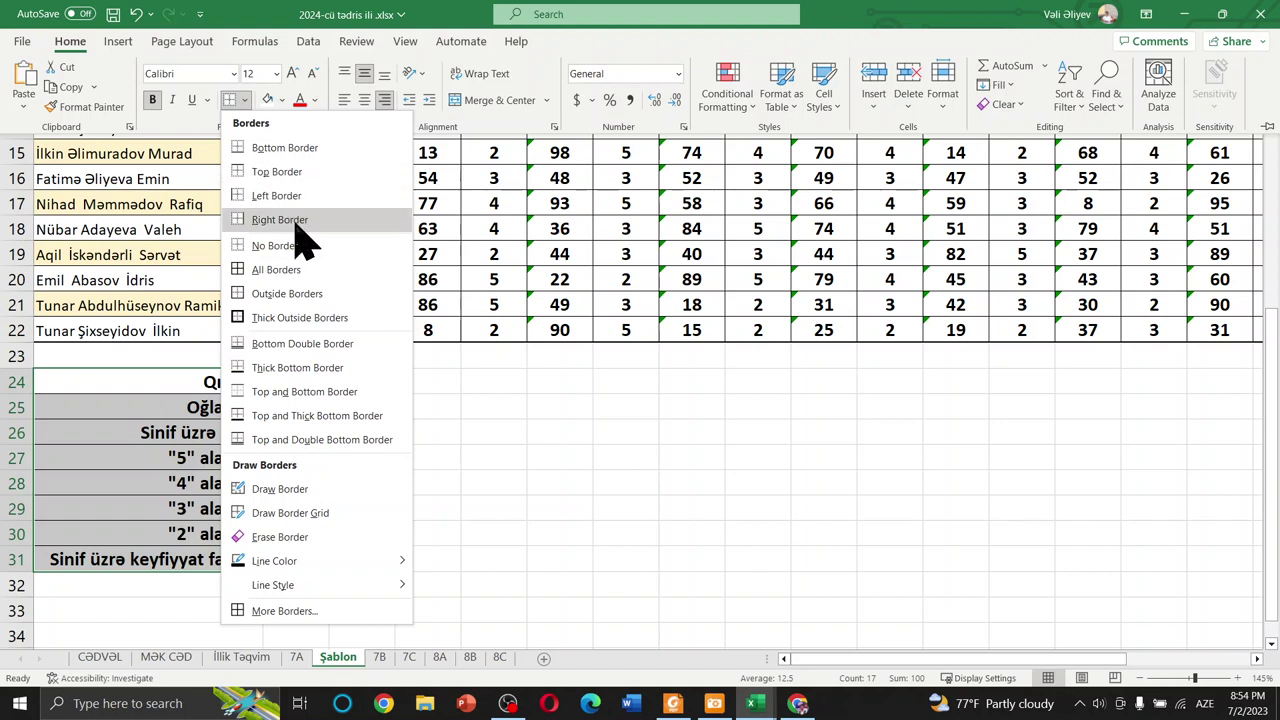
left_click(312, 152)
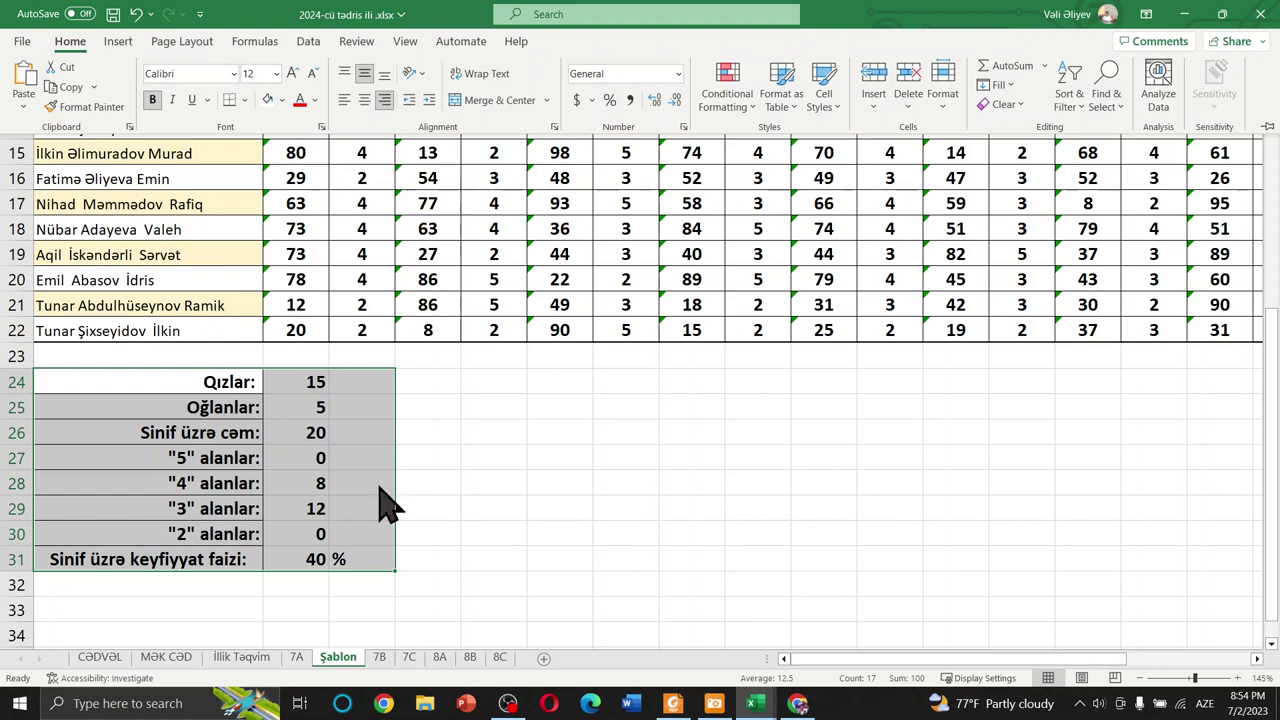
left_click(246, 101)
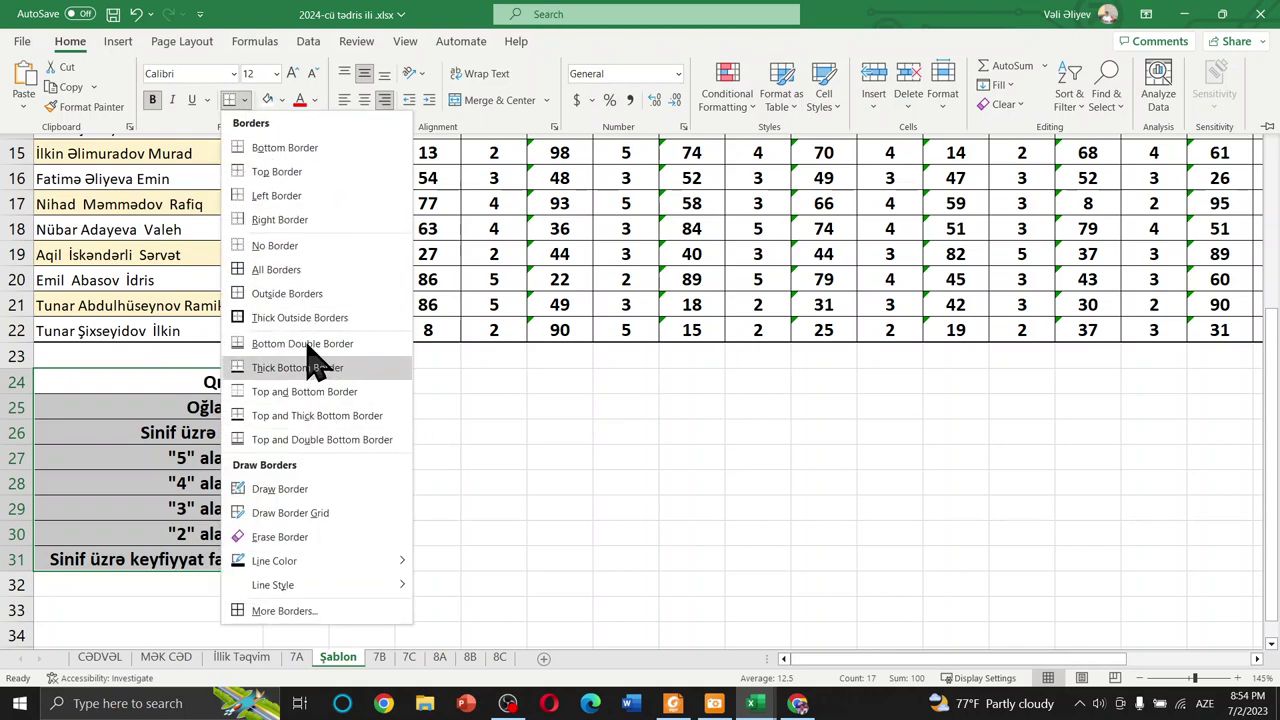
left_click(285, 318)
key("ctrl+F1")
left_click(505, 508)
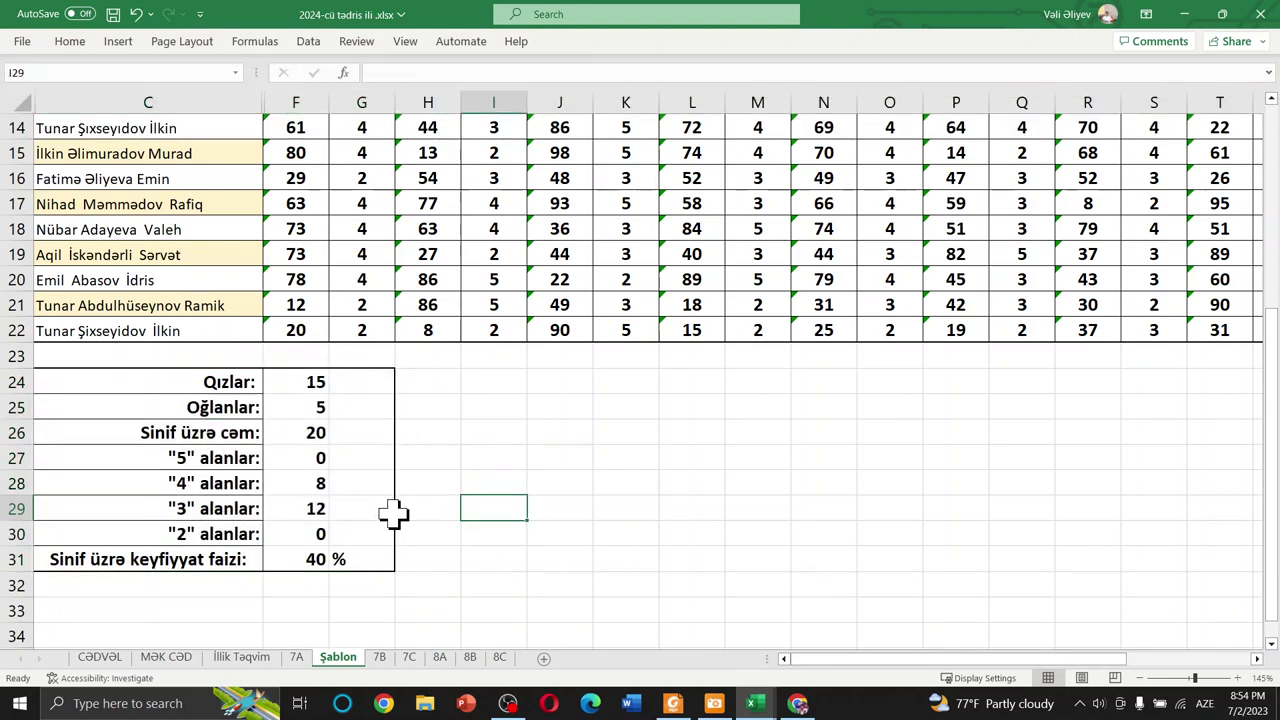
left_click(420, 482)
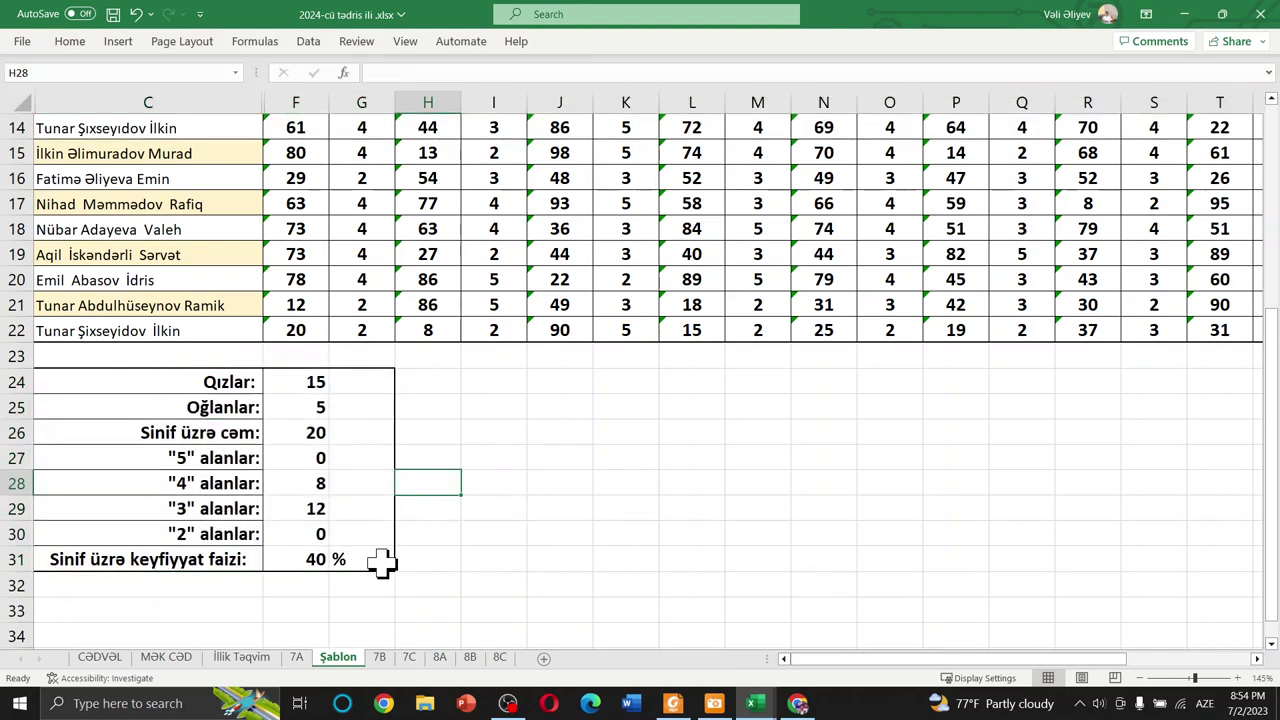